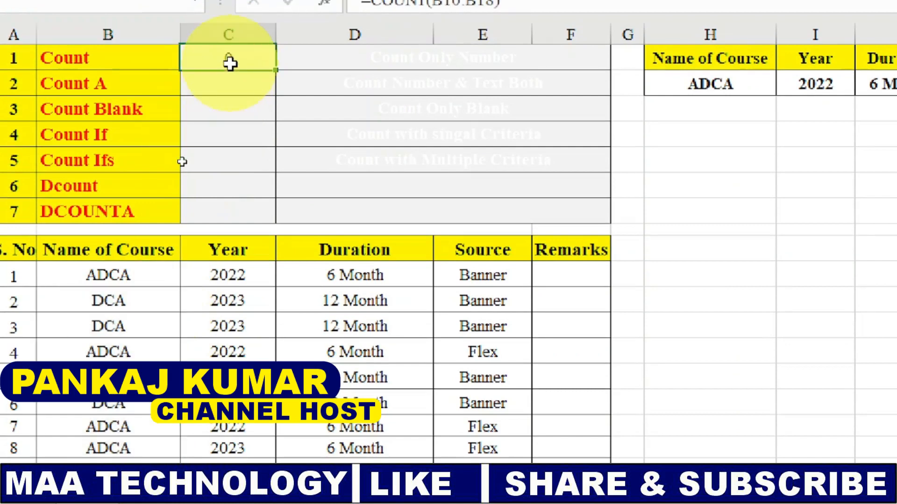
- Enter =COUNT(C10:C18) in cell C1 to count the numeric entries in the Year column
type("=")
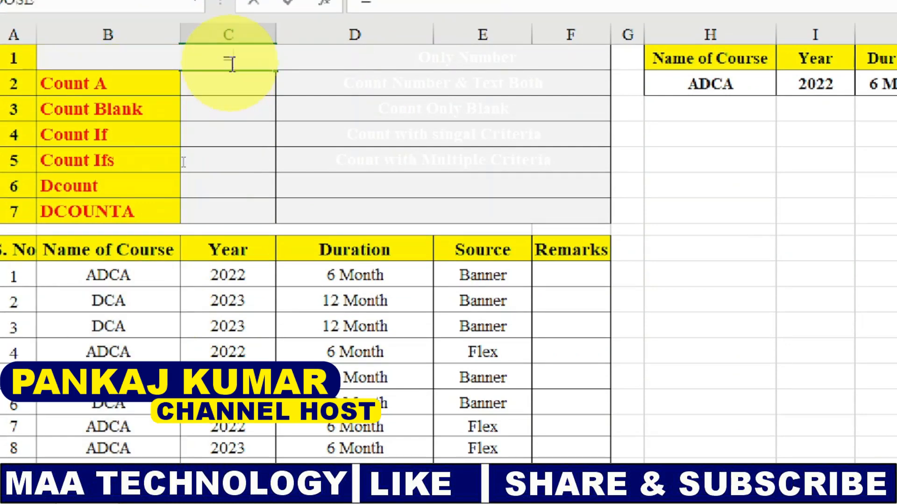
type("count")
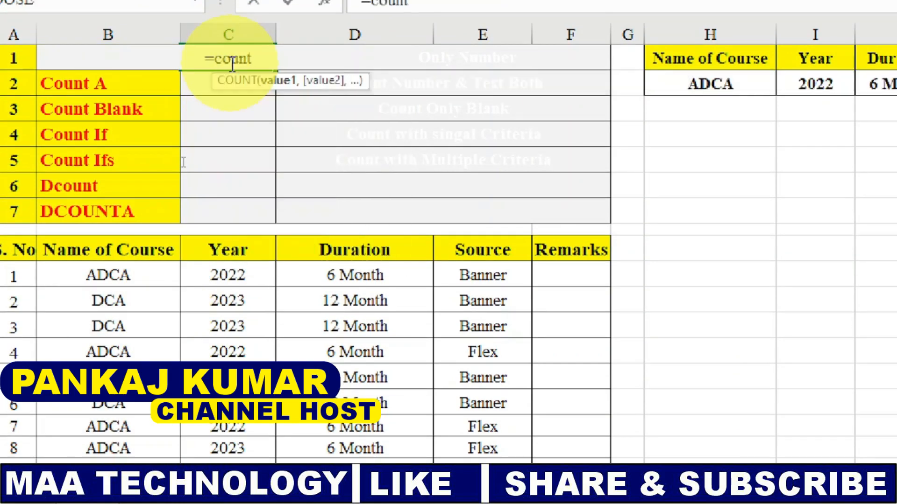
type("(")
left_click_drag(231, 279, 195, 438)
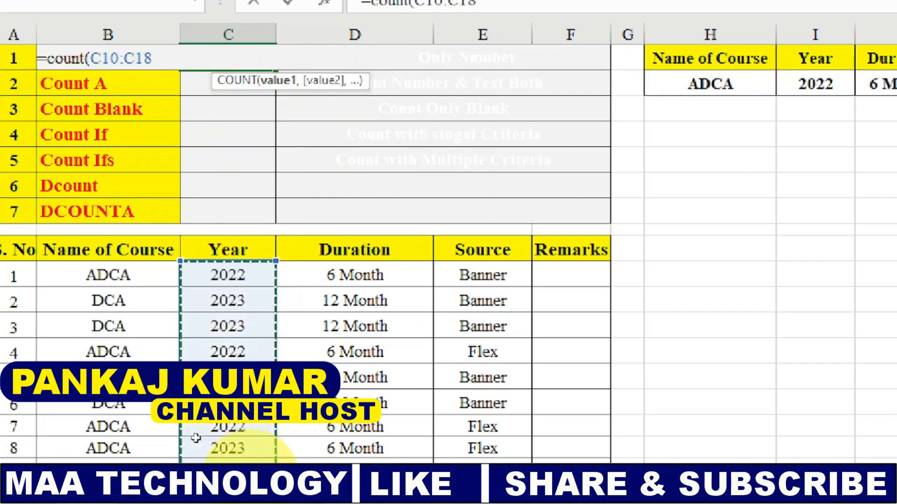
type(")")
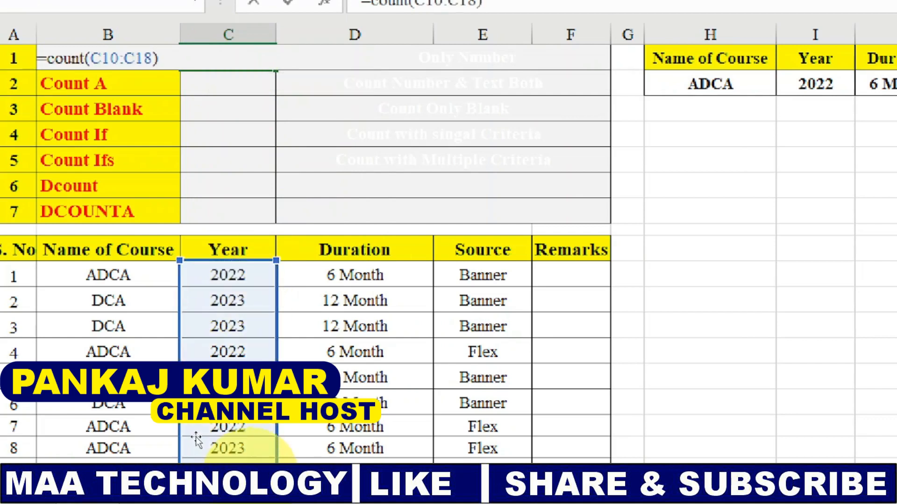
key("Return")
- Compare the entries in the Name of Course and Year columns with the COUNT result in C1
left_click(234, 50)
left_click(134, 268)
left_click_drag(120, 308, 130, 457)
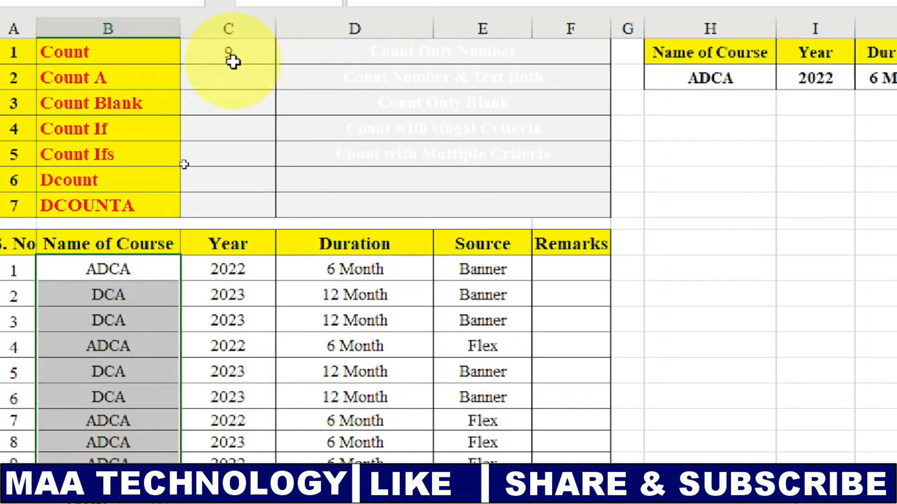
left_click(234, 58)
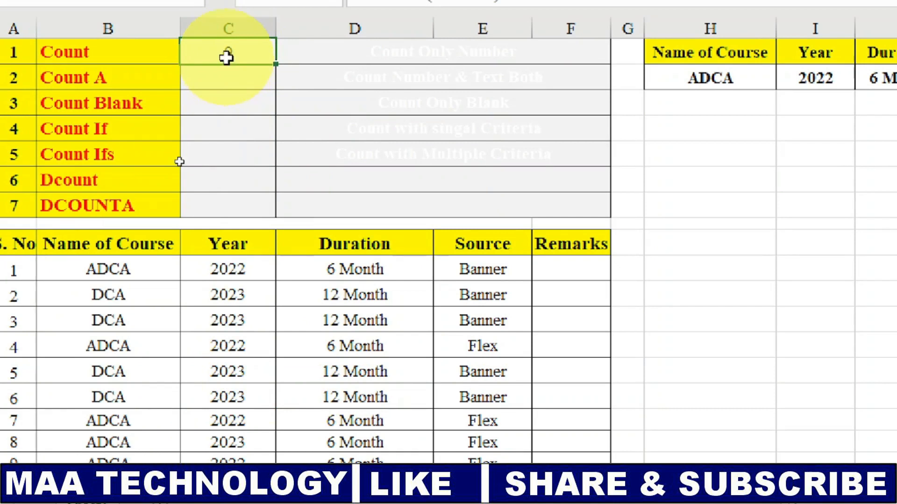
left_click_drag(229, 270, 243, 458)
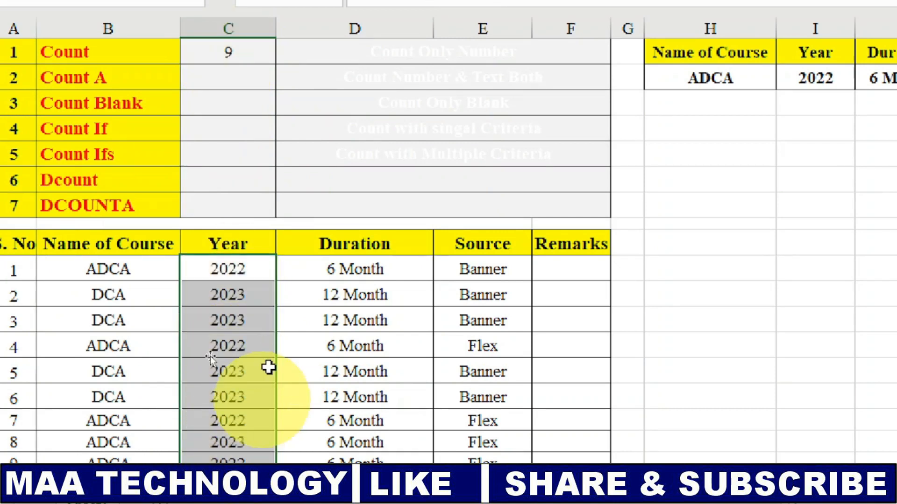
left_click_drag(104, 274, 120, 460)
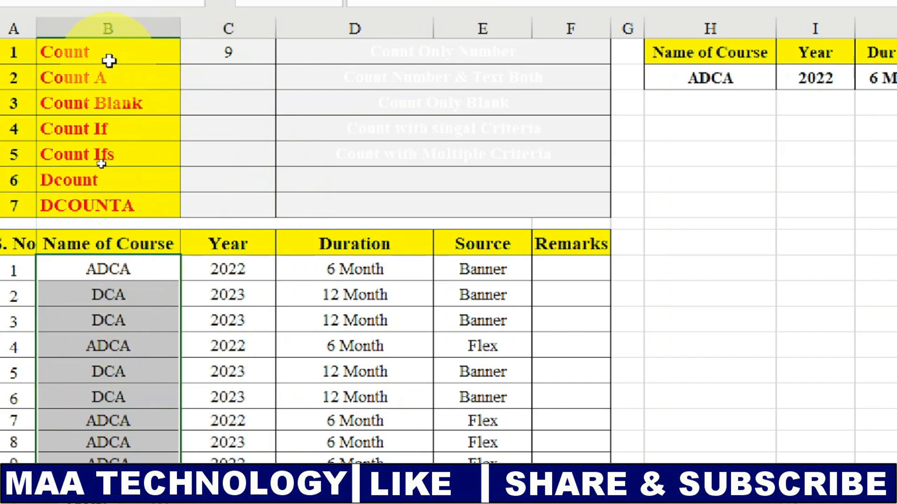
- Replace the formula in C1 with =COUNT(B10:B18) to try counting the Name of Course entries
left_click(207, 52)
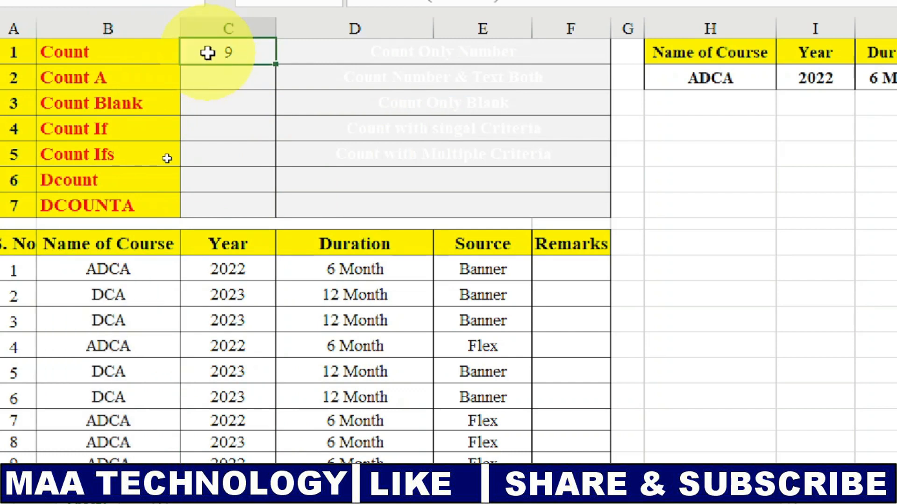
type("=count(")
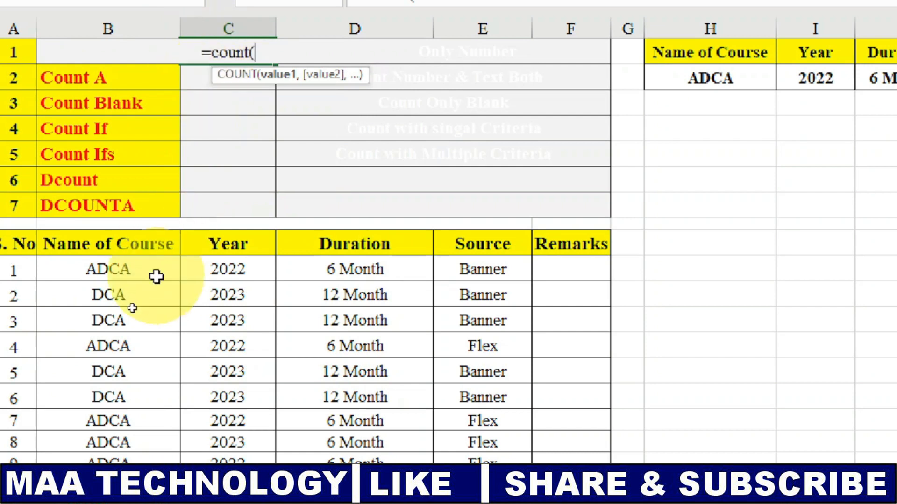
left_click_drag(156, 276, 165, 453)
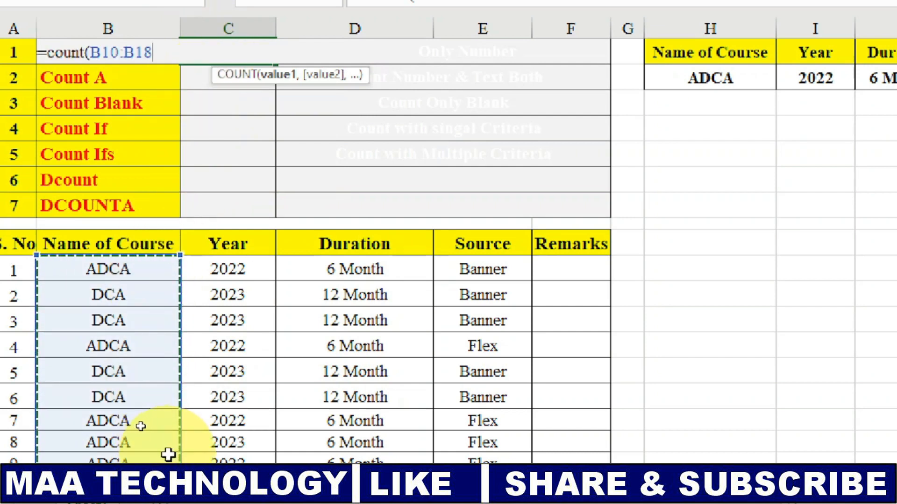
key("Return")
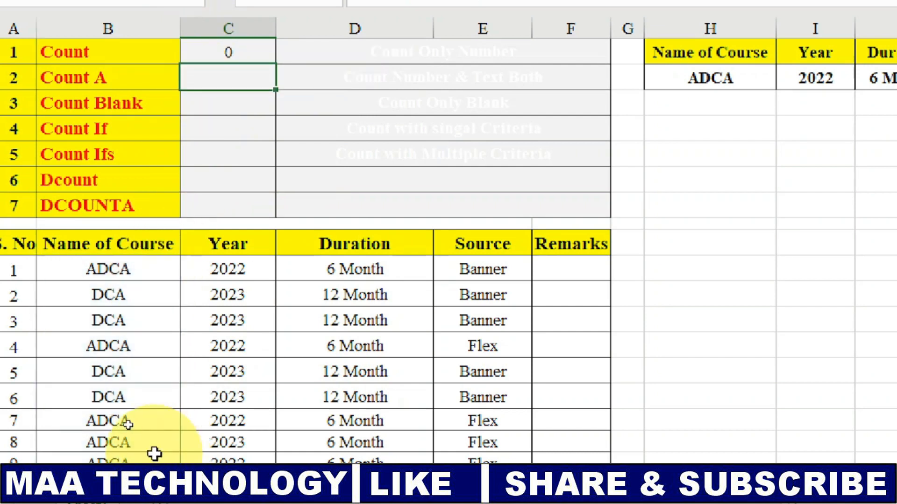
- Replace the course name in B12 with the number 2022 to test the COUNT formula
left_click(105, 320)
key("BackSpace")
type("2022")
key("Return")
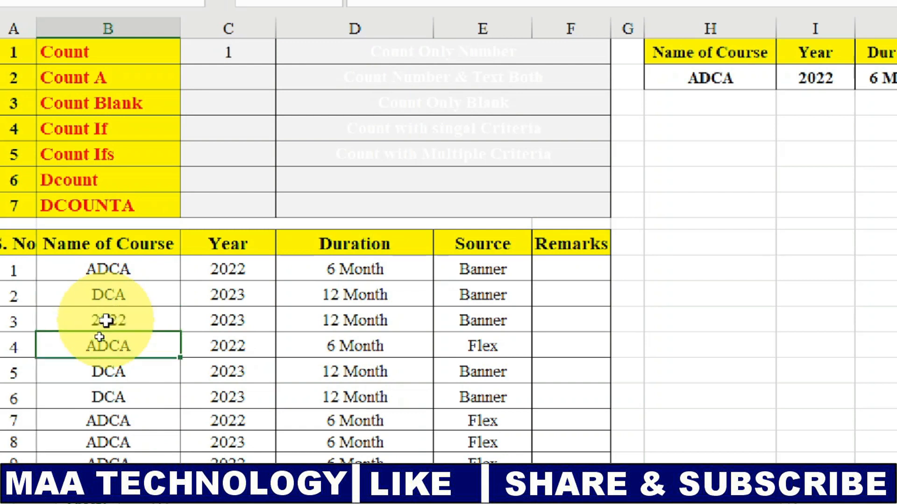
- Check the COUNT result in C1 against the numeric values in the Year column
left_click(241, 54)
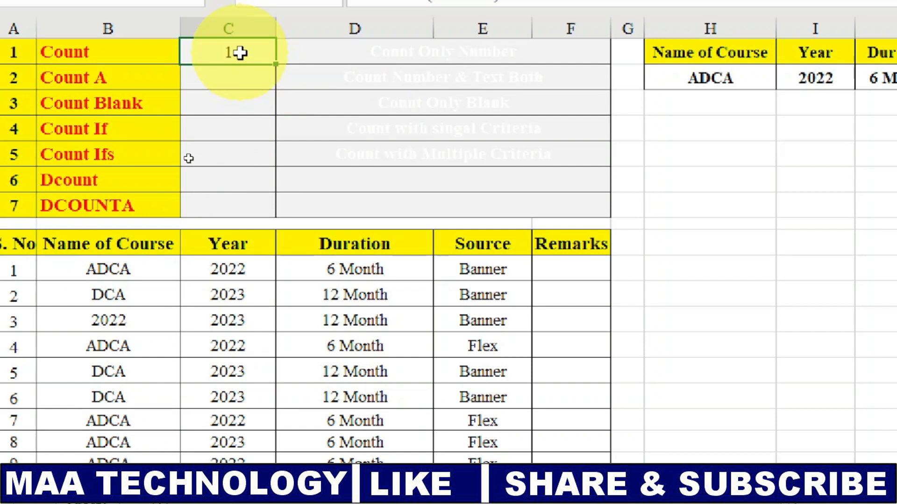
left_click_drag(234, 267, 259, 461)
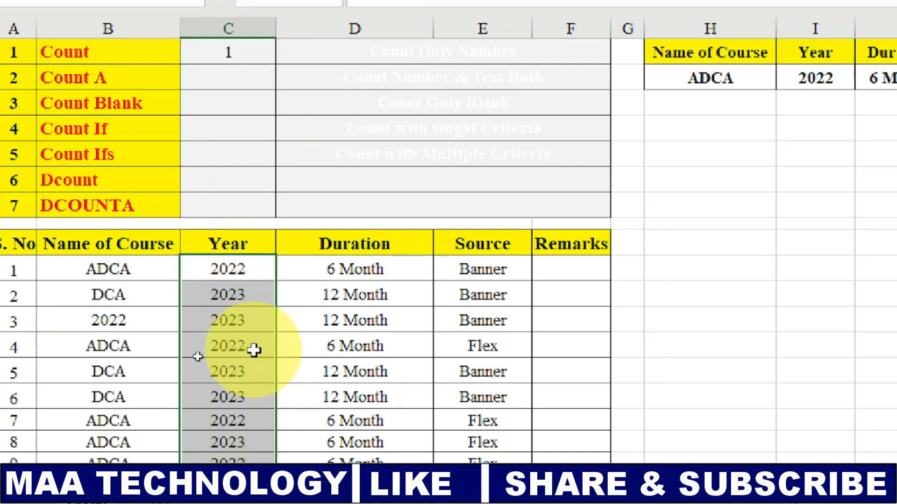
left_click(220, 50)
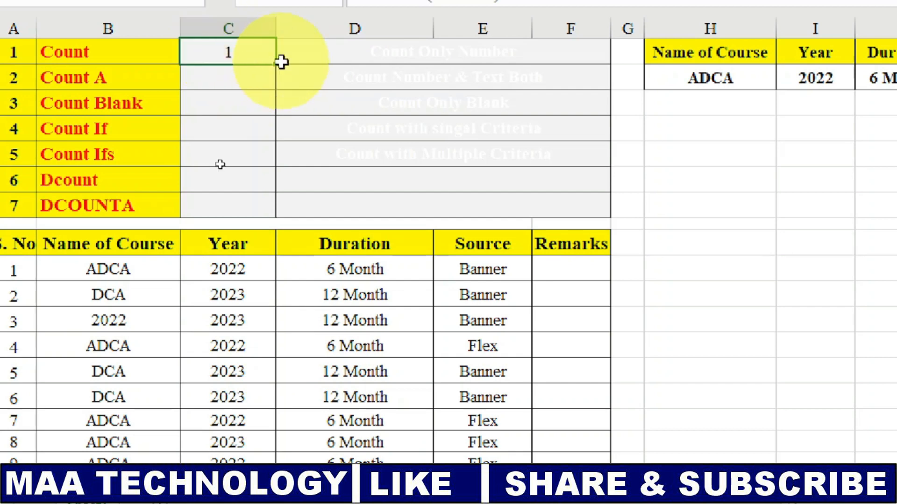
- Set the font colour of the note in D1 to black and clear the COUNT formula from C1
left_click(310, 50)
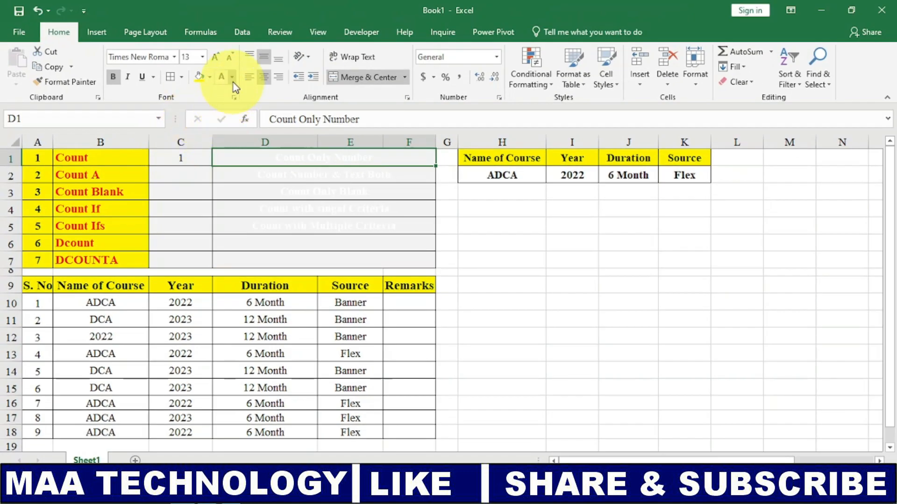
left_click(232, 77)
left_click(232, 124)
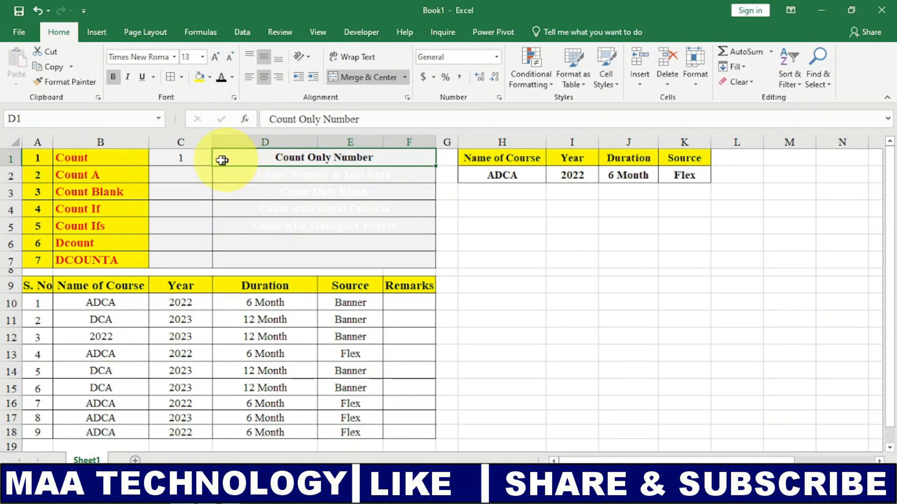
left_click(194, 158)
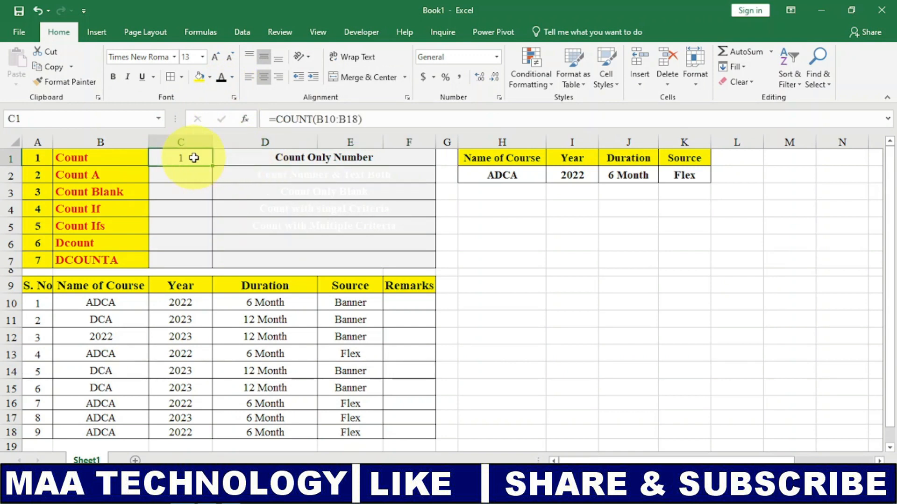
key("Delete")
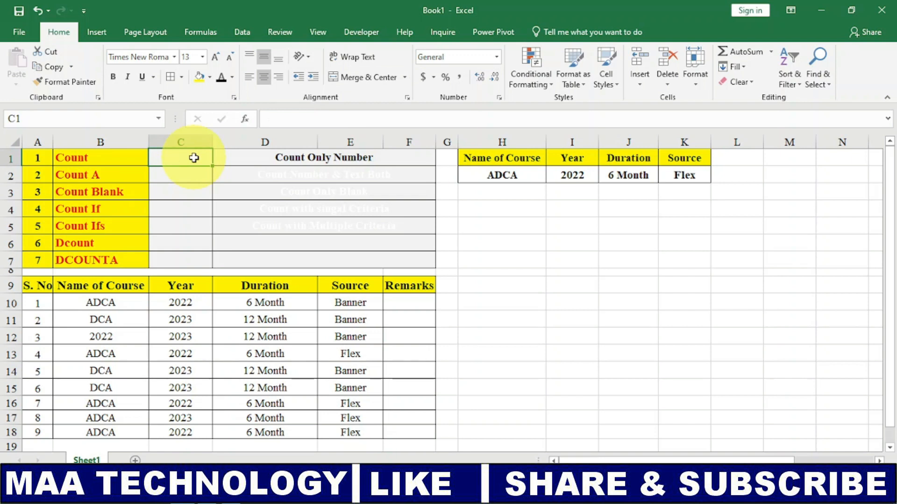
- Enter =COUNTA(B10:B18) in cell C2 to count all Name of Course entries, text and numbers alike
left_click(183, 177)
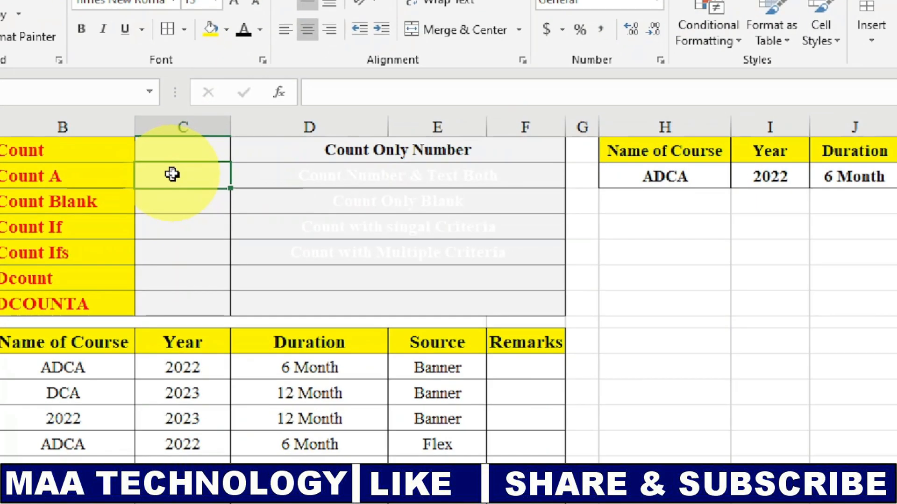
type("=counta(")
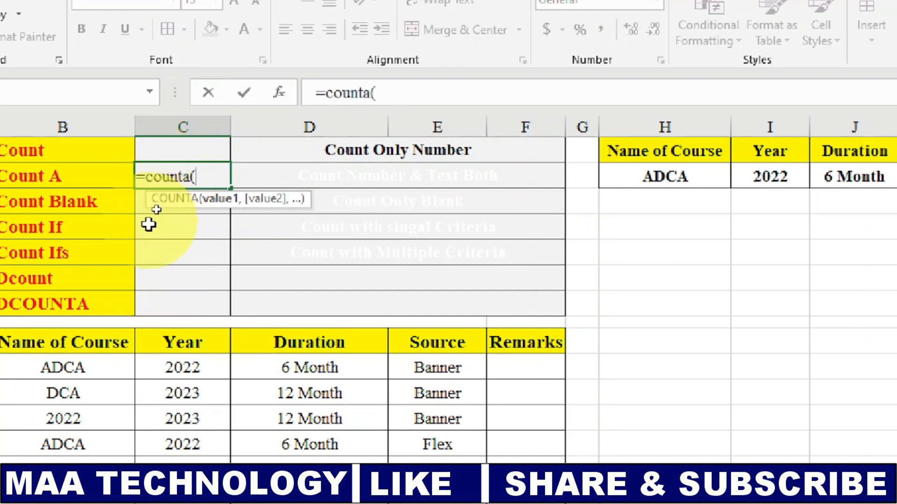
scroll(102, 330, "down", 1)
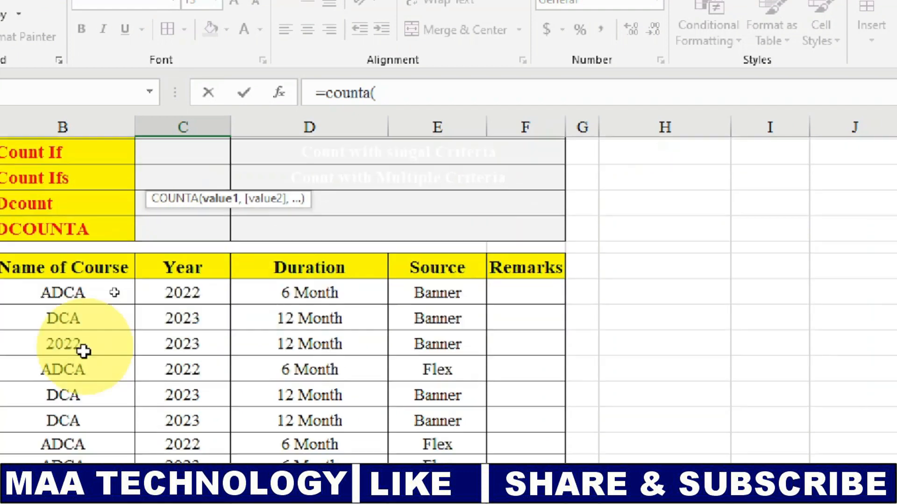
left_click_drag(62, 290, 72, 459)
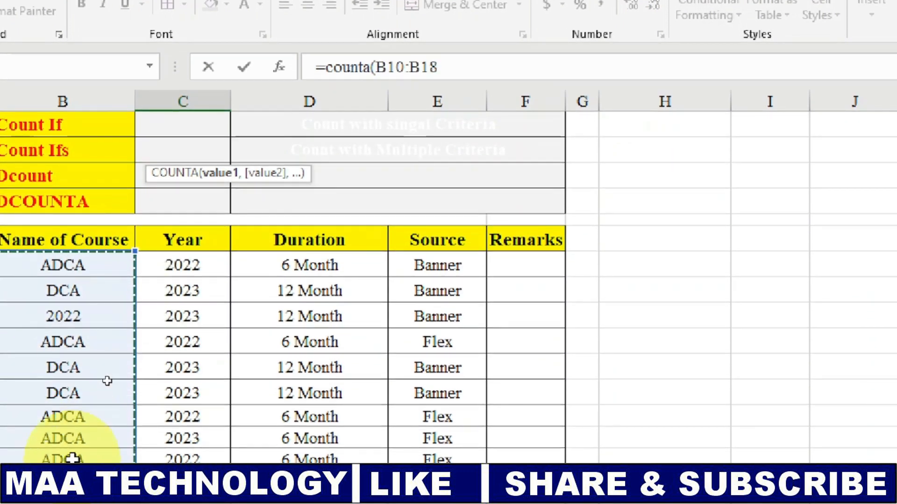
key("Return")
scroll(210, 396, "up", 1)
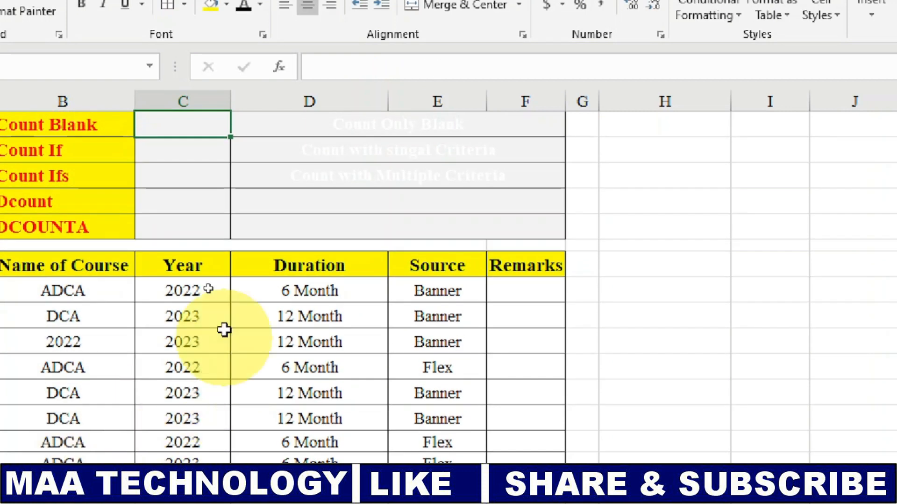
- Replace the formula in C2 with =COUNTA(C10:C18) to count the Year entries, and check its result
left_click(175, 150)
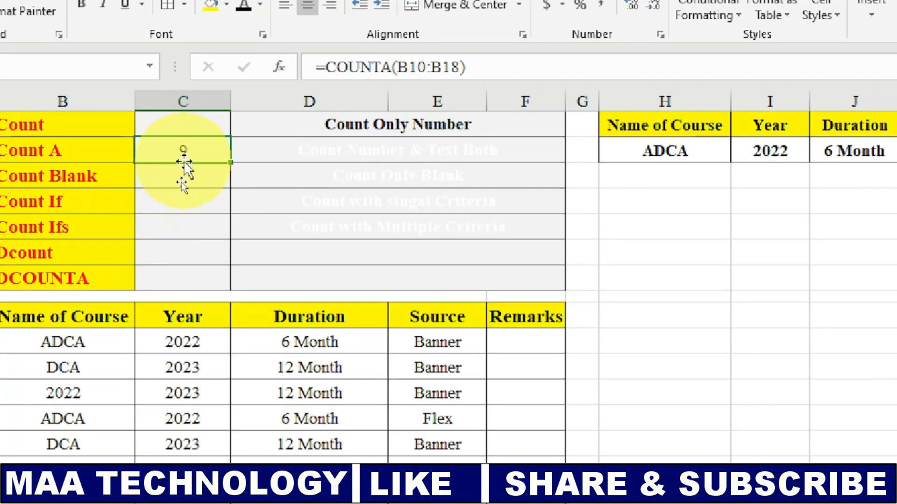
type("=")
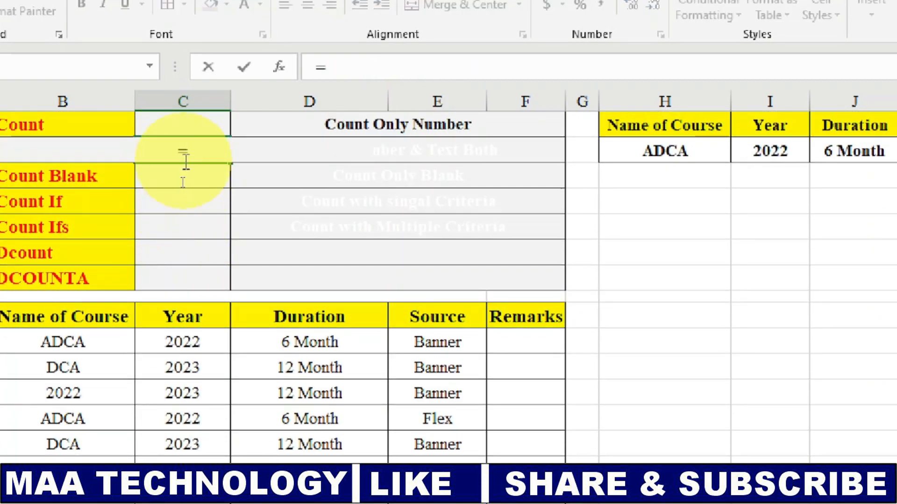
type("counta")
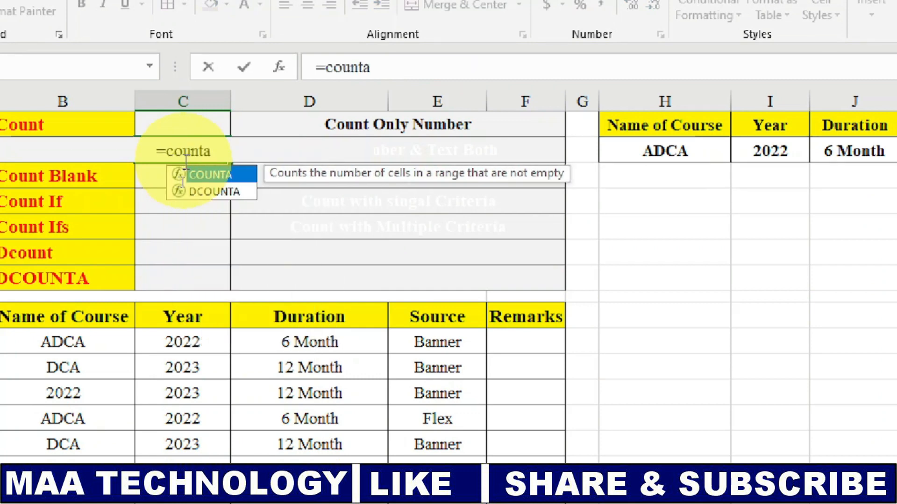
type("(")
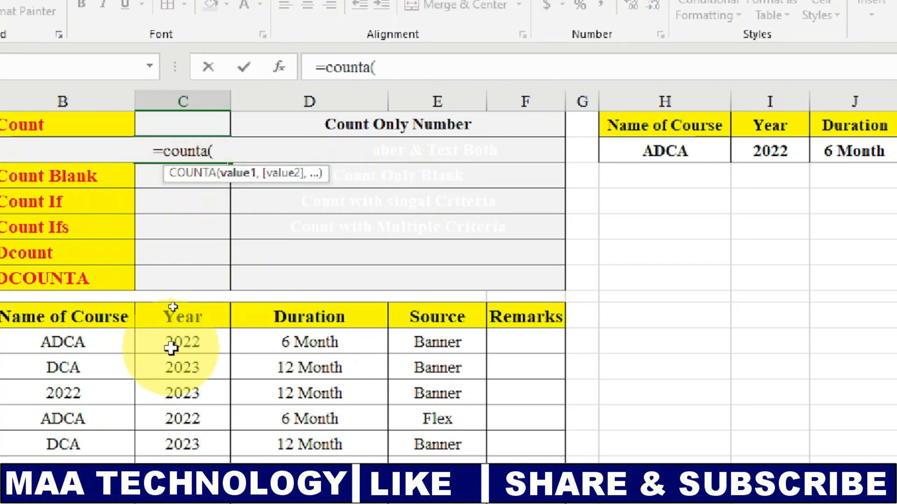
left_click_drag(170, 344, 181, 503)
left_click_drag(181, 460, 187, 410)
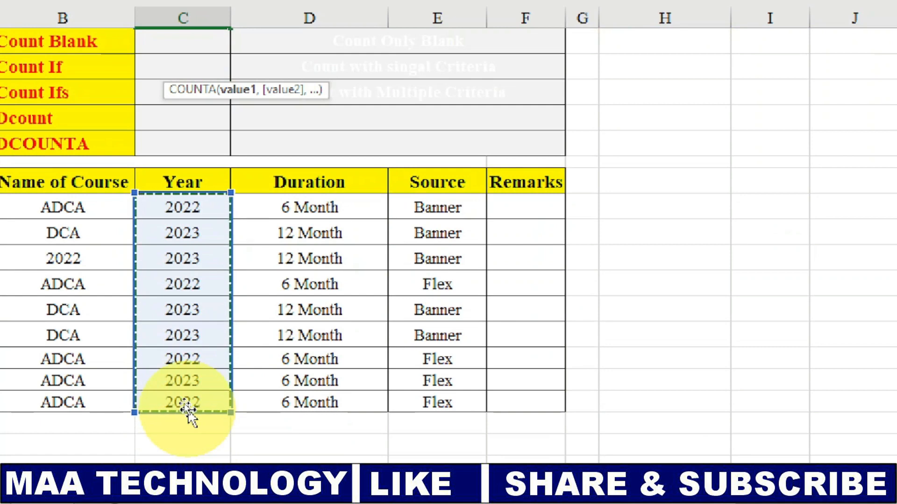
key("Return")
scroll(194, 311, "up", 2)
left_click(177, 67)
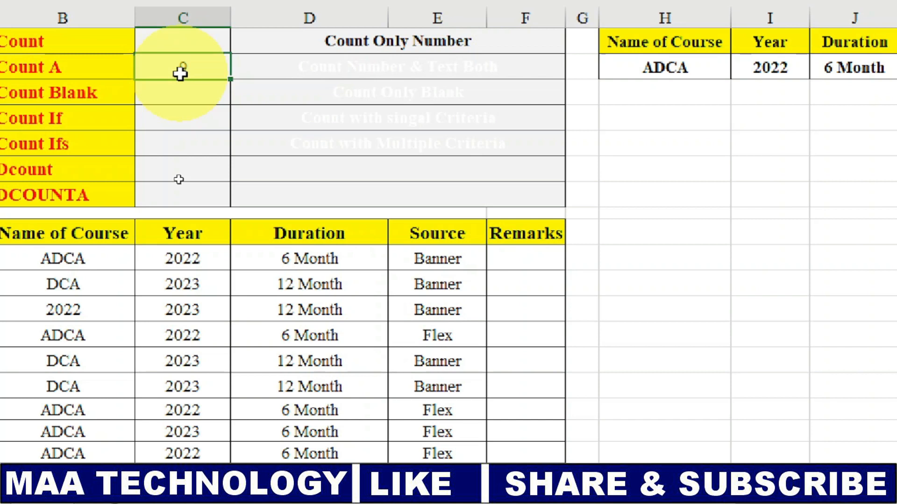
left_click(166, 43)
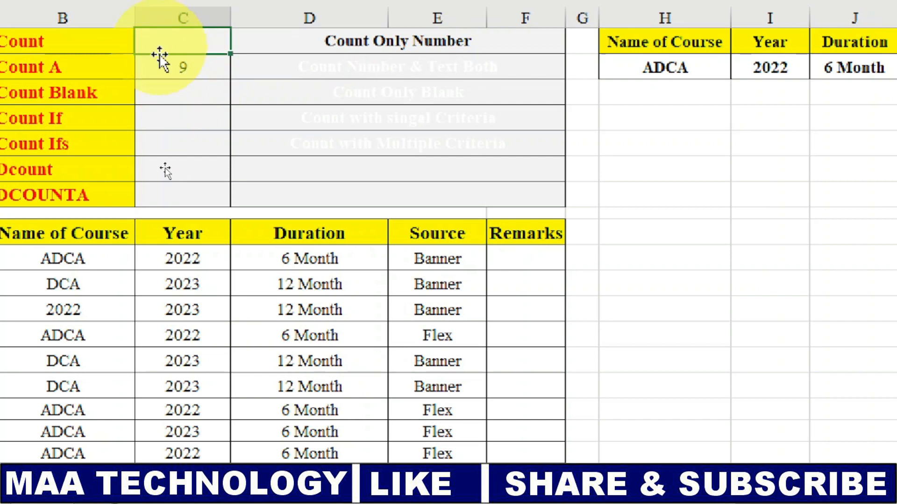
left_click(172, 69)
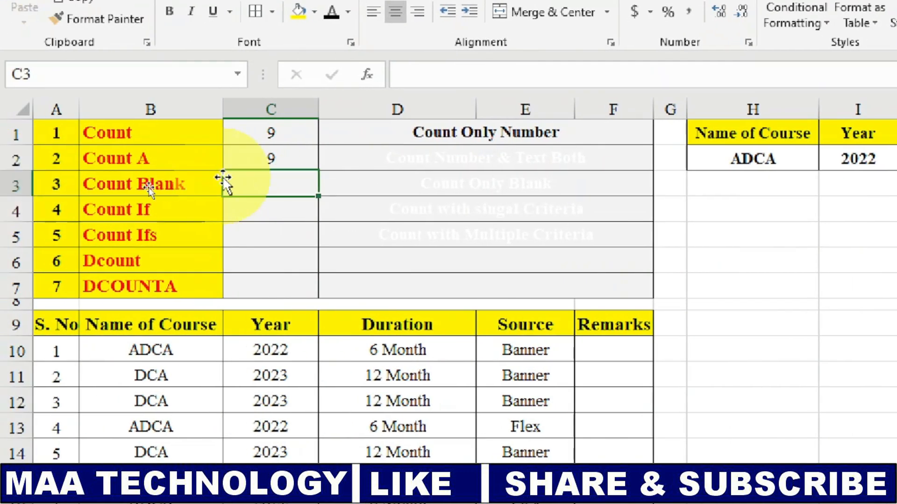
type("=countbl")
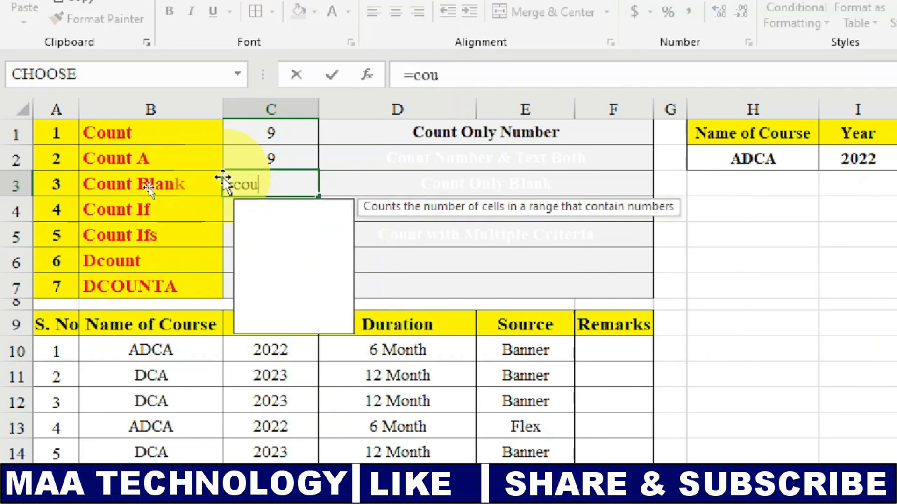
type("an()")
left_click(304, 185)
left_click_drag(608, 351, 619, 497)
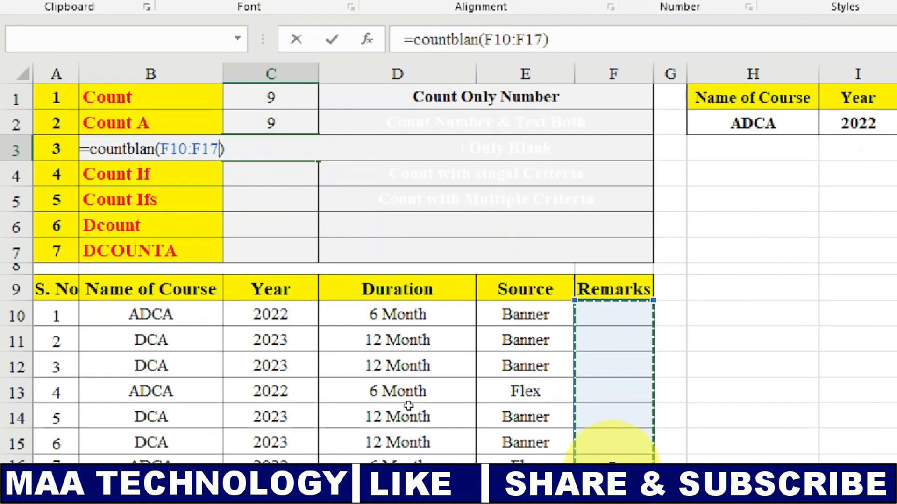
type(")")
key("Return")
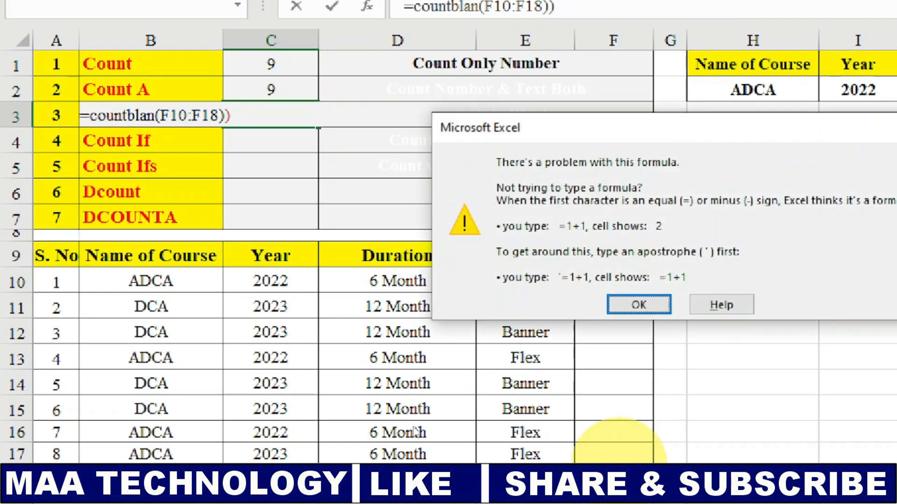
left_click(631, 311)
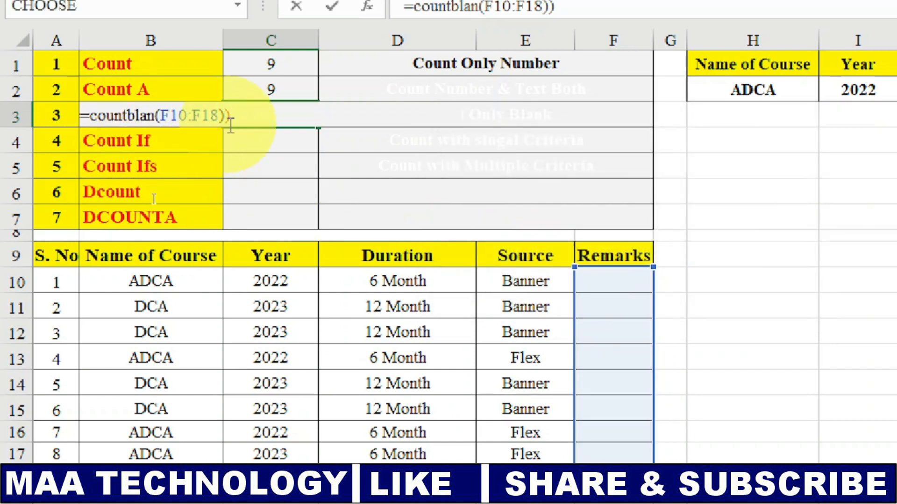
key("BackSpace")
key("Return")
- Enter =COUNTBLANK(F10:F18) in cell C3 to count the empty Remarks cells, and check the result against that column
left_click(263, 119)
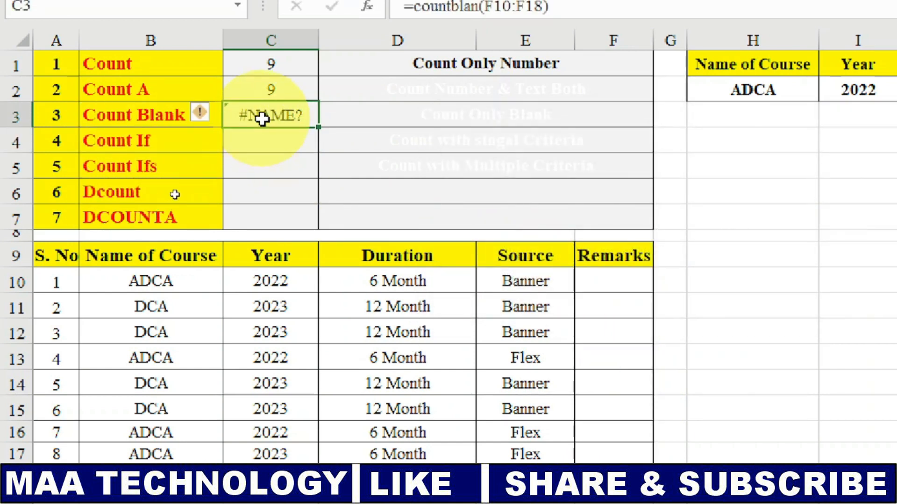
double_click(262, 119)
type("=count")
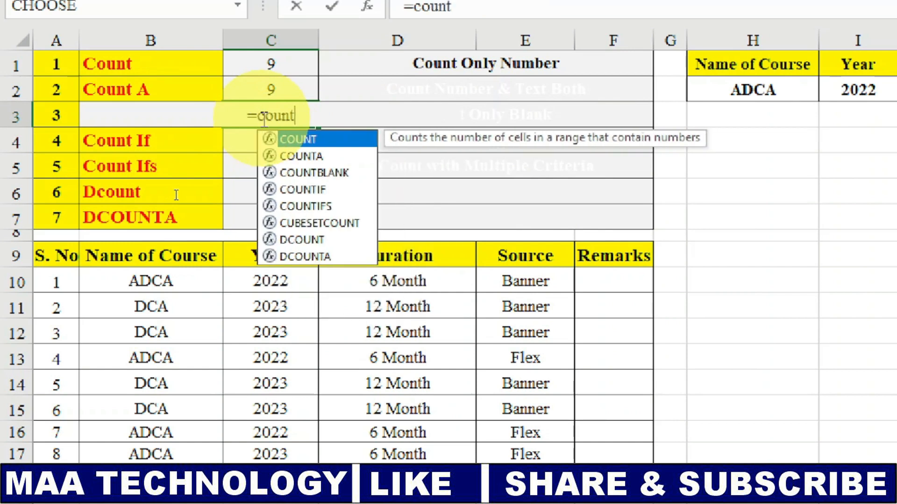
type("b")
key("Tab")
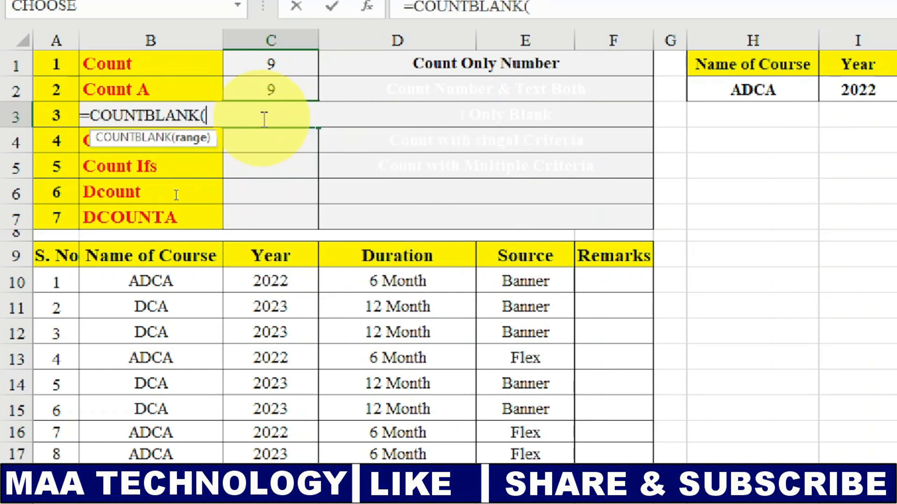
left_click_drag(615, 282, 621, 474)
key("Return")
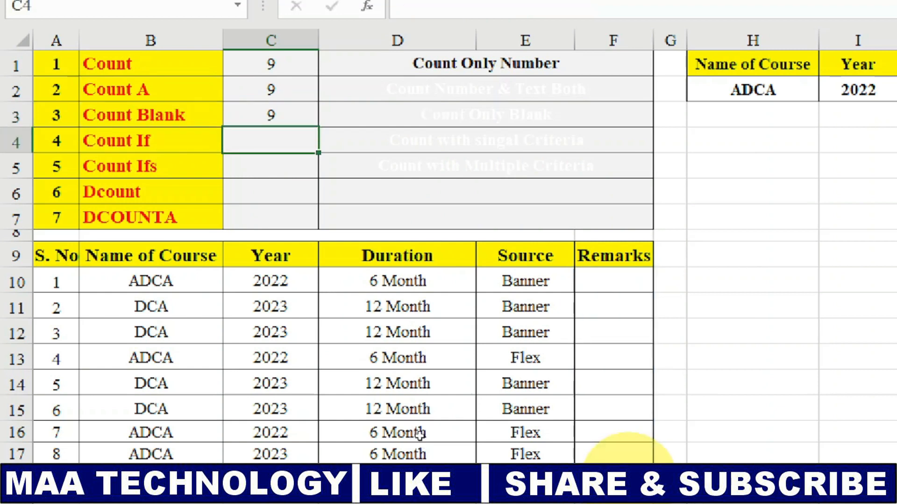
left_click(290, 115)
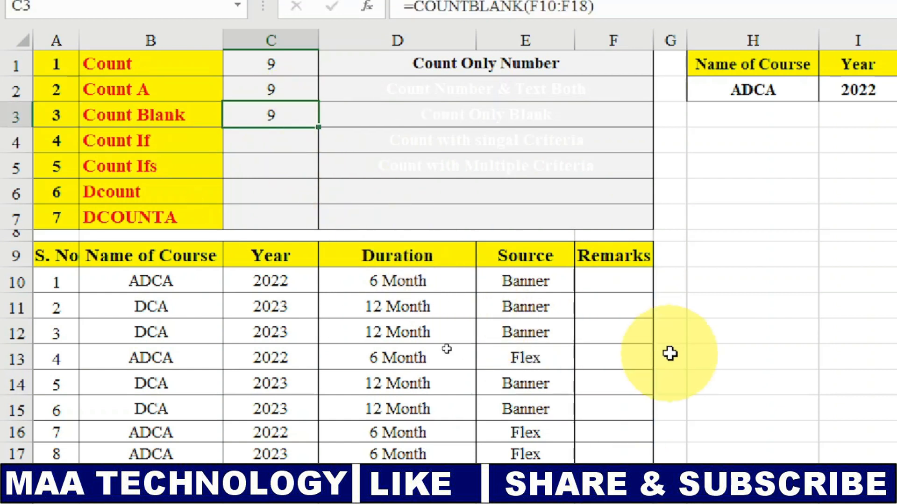
left_click_drag(610, 278, 631, 461)
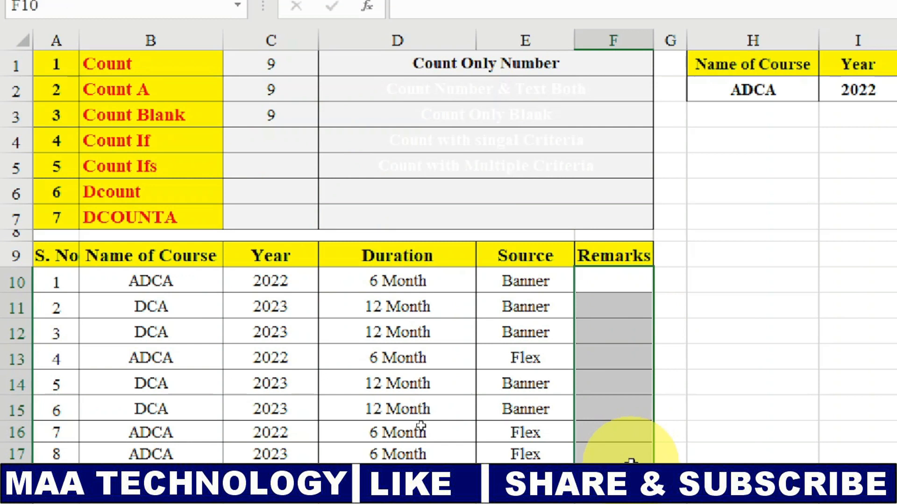
- Enter 2022 in F14 and a first name in F12 of the Remarks column, and check how the COUNTBLANK result in C3 responds
left_click(611, 374)
type("2022")
key("Return")
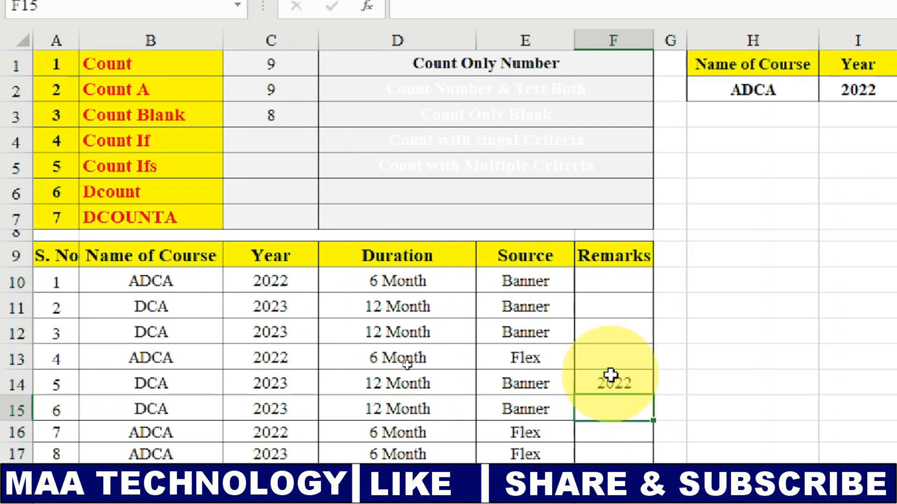
key("Up")
key("Up")
key("Up")
type("Ram")
key("Return")
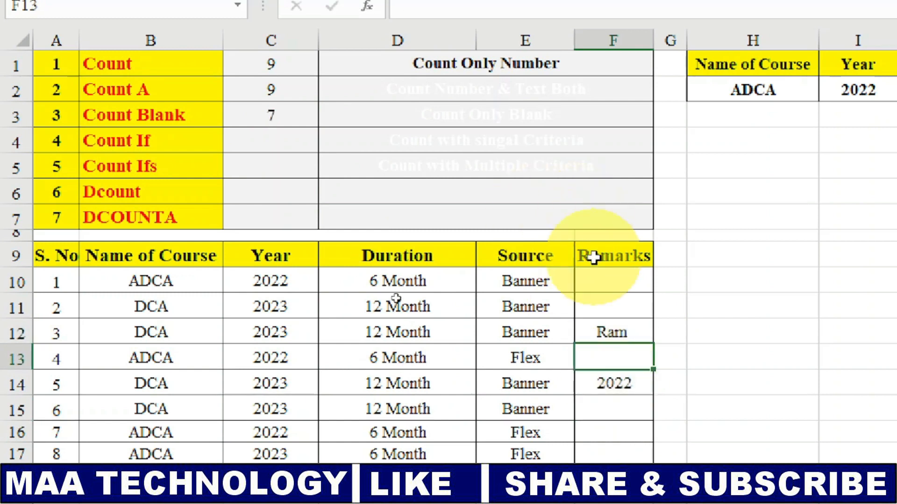
left_click(605, 332)
left_click(625, 381)
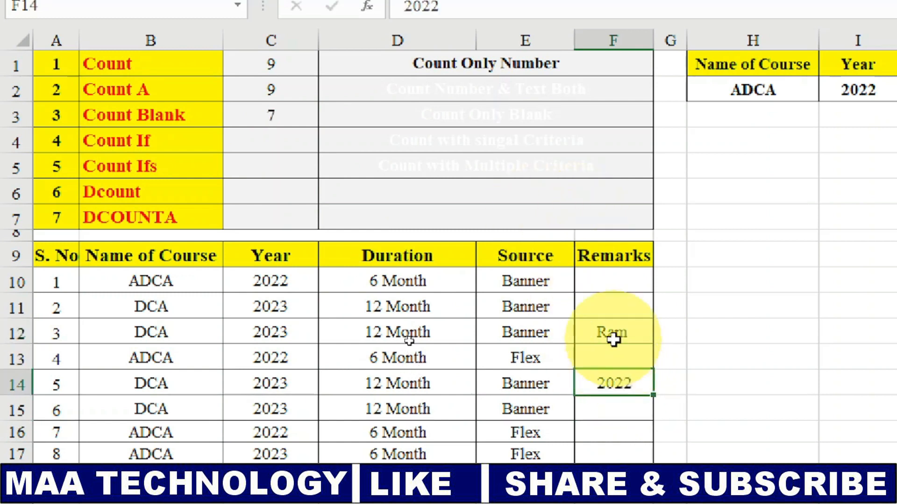
left_click(267, 115)
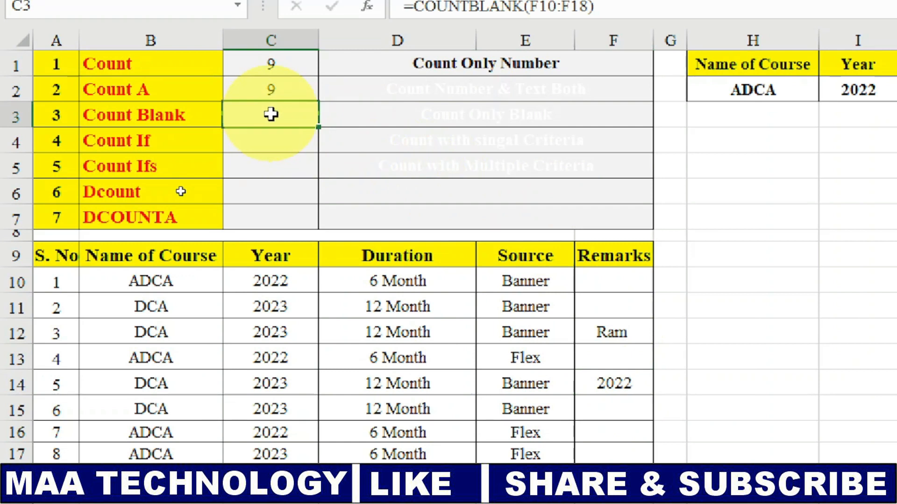
mouse_move(268, 142)
left_mouse_down()
mouse_move(274, 173)
mouse_move(270, 159)
left_mouse_up()
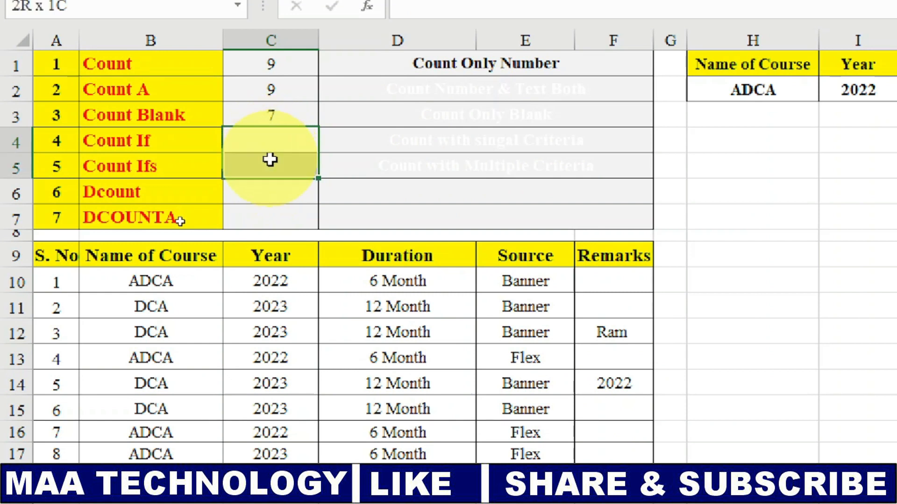
left_click_drag(262, 196, 266, 211)
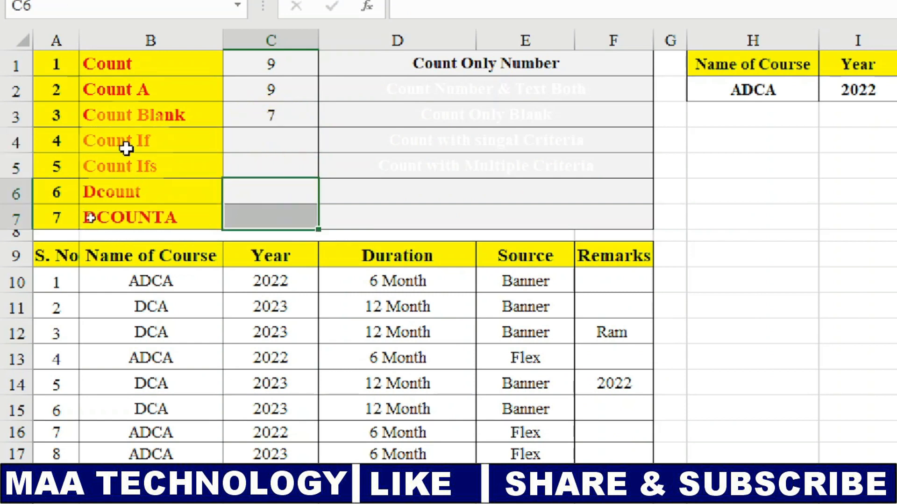
left_click_drag(164, 189, 178, 216)
left_click_drag(141, 140, 138, 161)
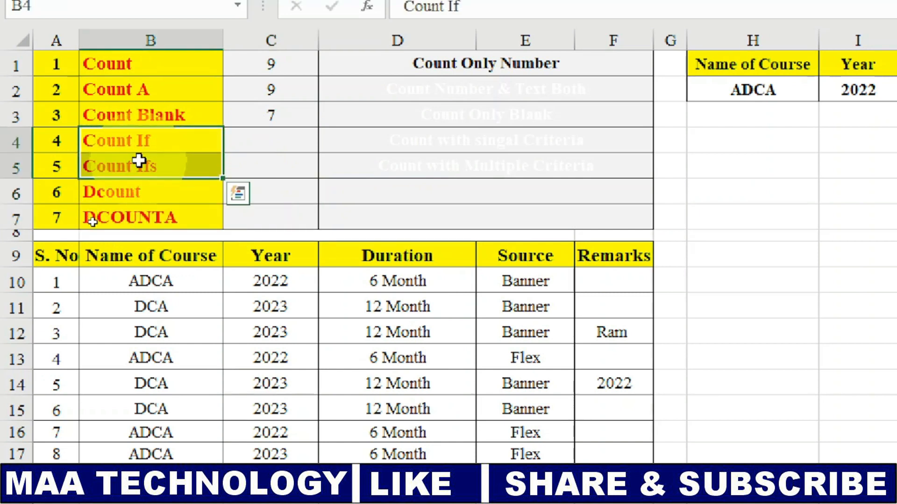
left_click(253, 151)
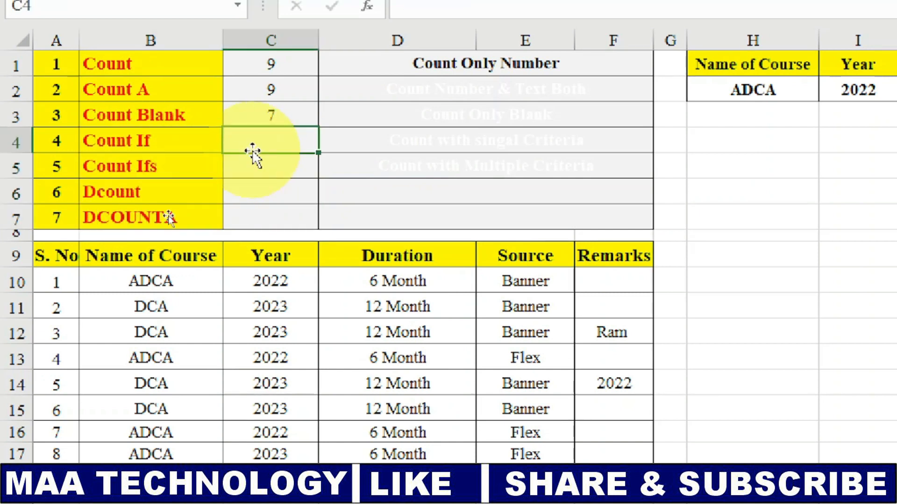
- Set the font colour of the notes in D2 and D3 to black
left_click_drag(356, 99, 365, 115)
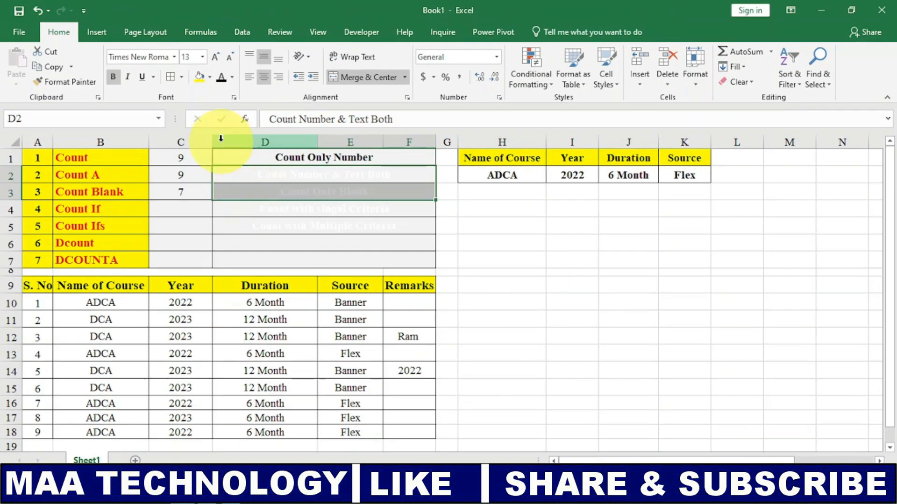
left_click(221, 77)
- Enter =COUNTIF(B10:B18,H2) in cell C4 to count the courses that match the Name of Course criterion
left_click(185, 206)
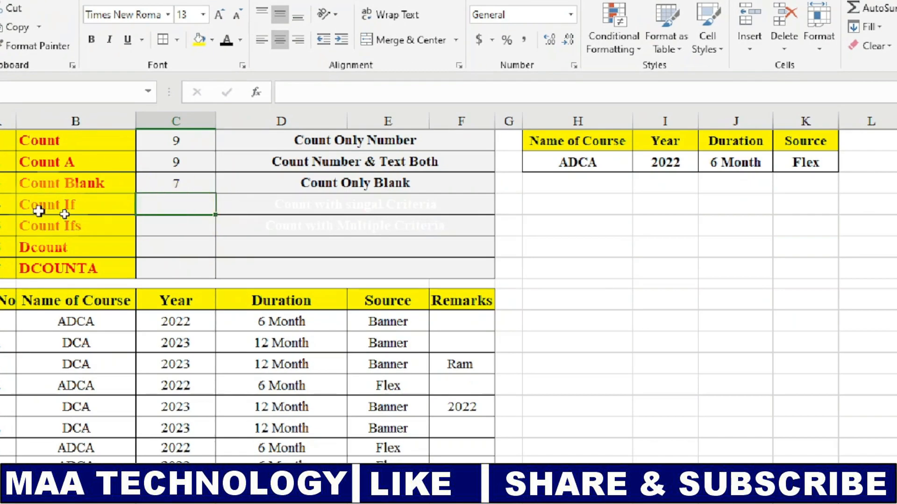
type("=cou")
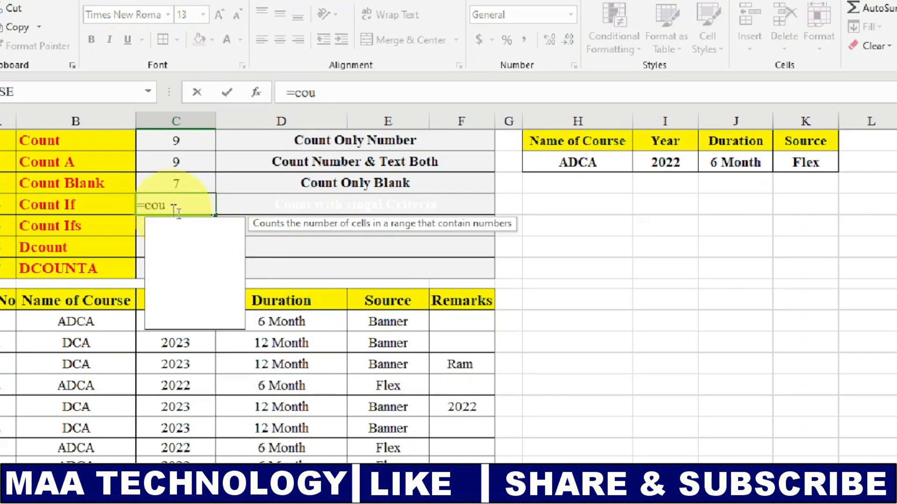
type("ntif")
key("BackSpace")
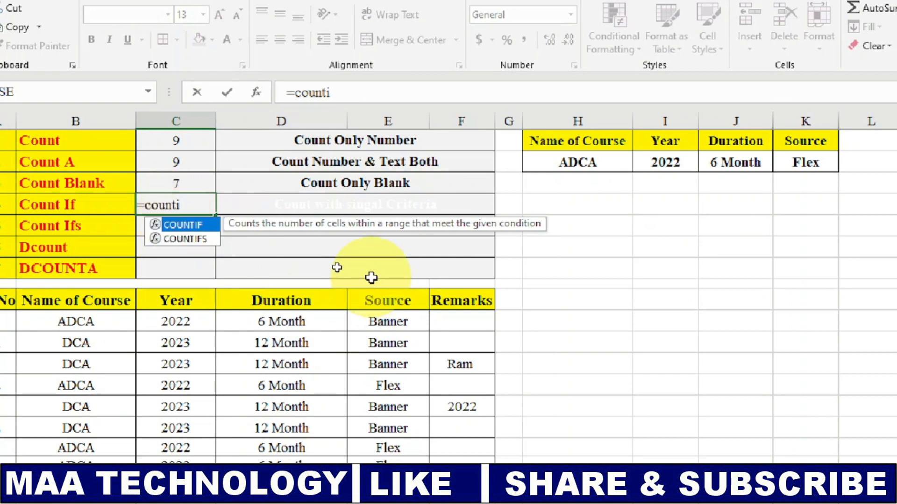
key("Tab")
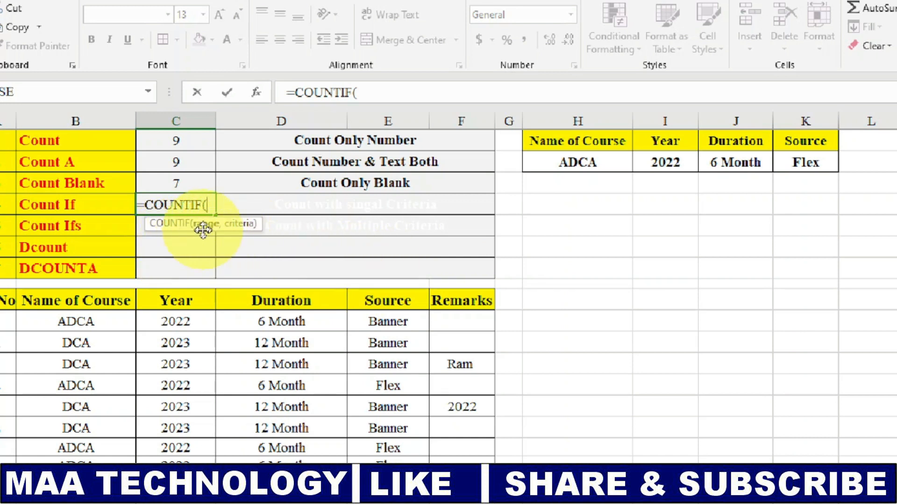
left_click_drag(64, 316, 118, 462)
type(",")
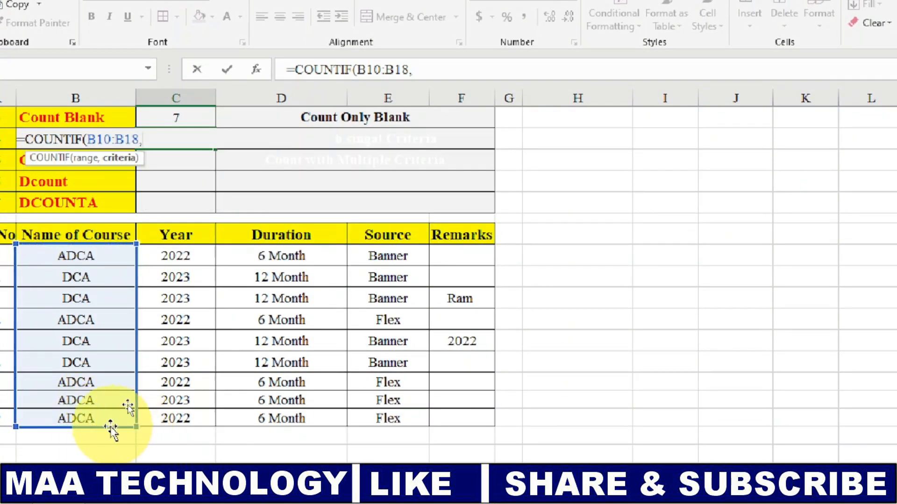
scroll(299, 280, "up", 1)
left_click(580, 213)
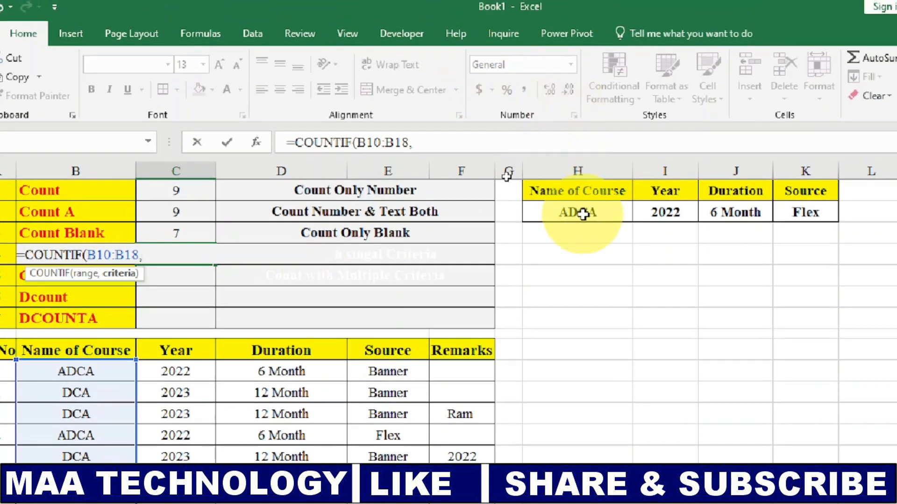
type(")")
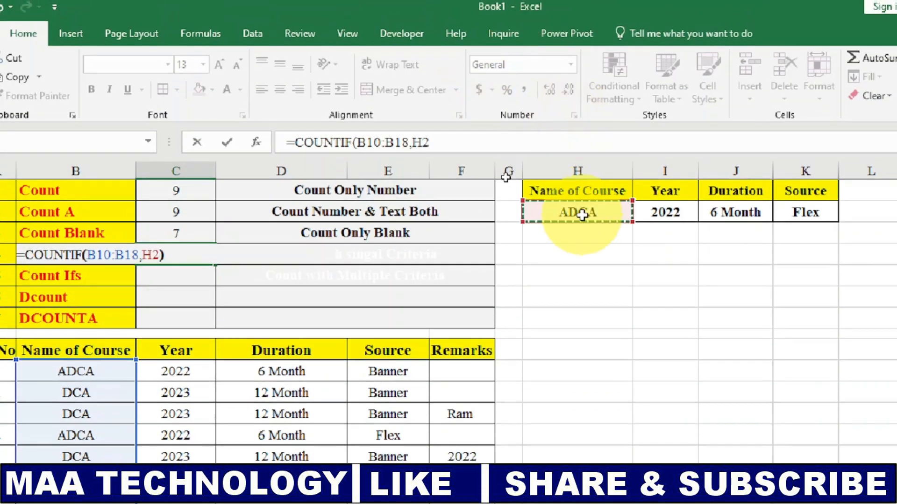
key("Return")
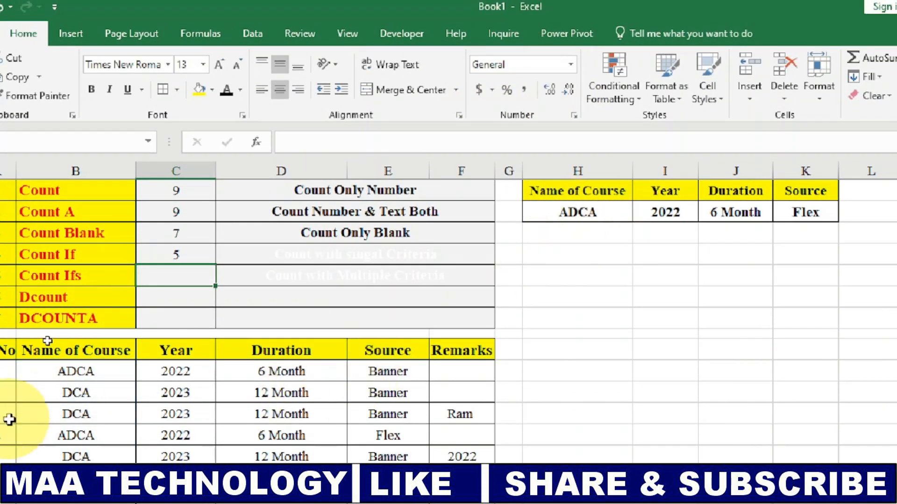
- Change the Name of Course criterion in H2 to DCA and check the COUNTIF result in C4
left_click_drag(46, 377, 105, 474)
left_click_drag(105, 421, 104, 424)
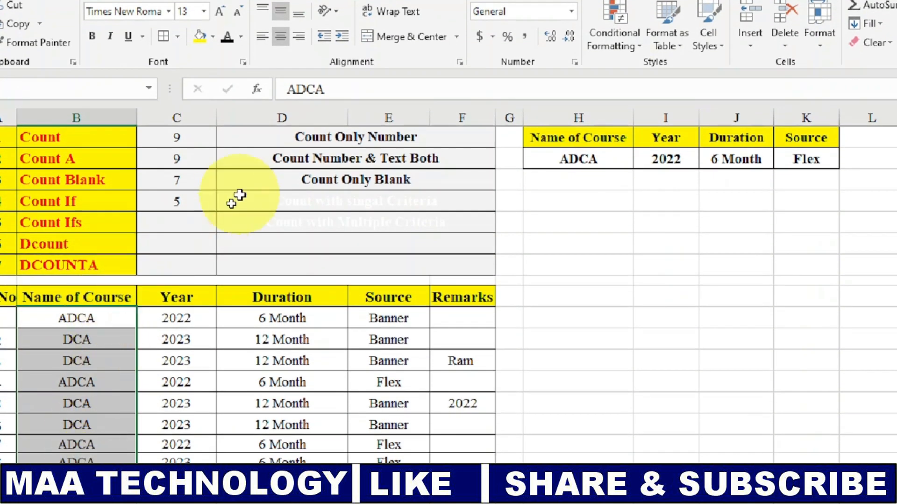
left_click(608, 161)
left_click(640, 160)
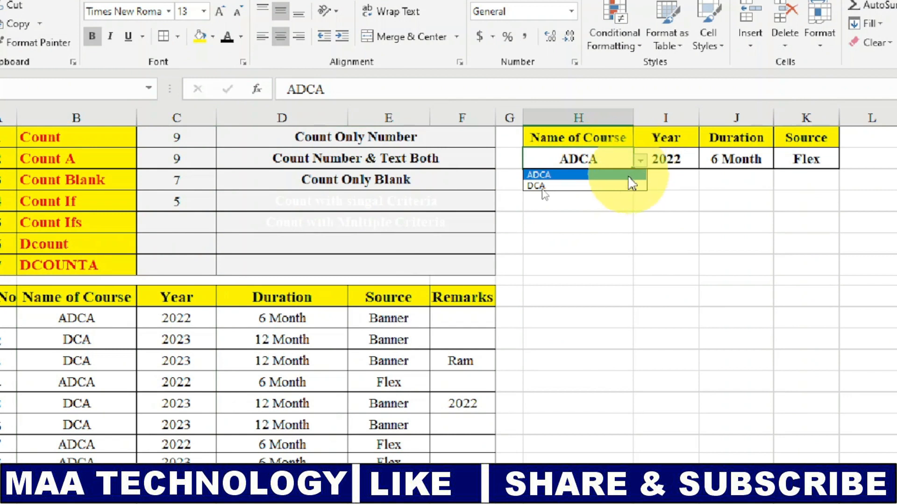
left_click(623, 187)
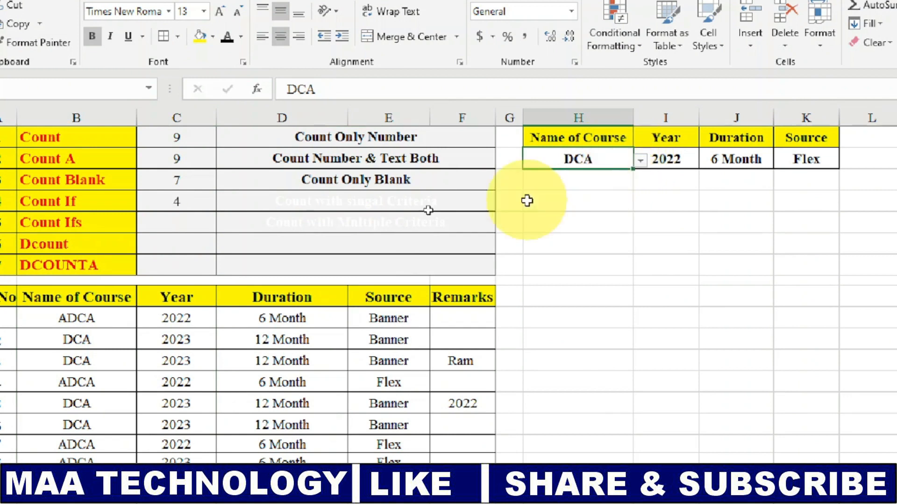
left_click(198, 201)
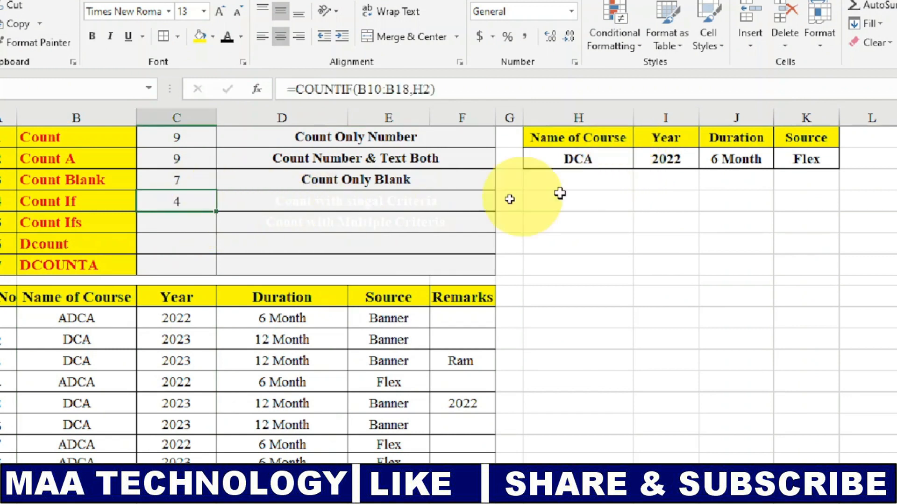
- Replace the H2 reference in C4's COUNTIF formula with the literal text criterion "ADCA"
double_click(187, 201)
left_click(161, 202)
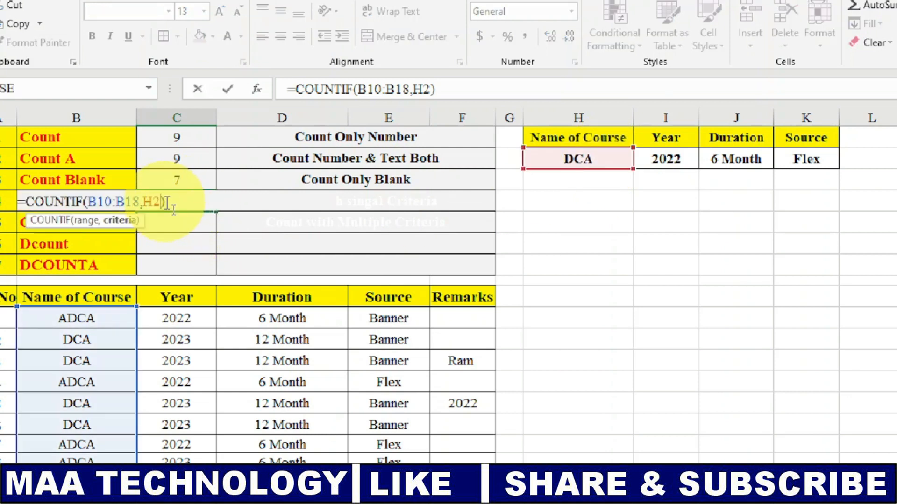
type("\"ADCA")
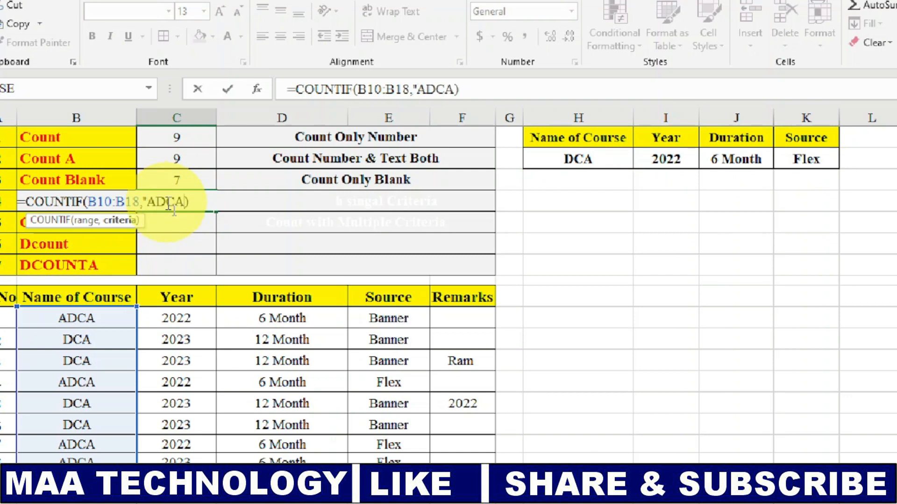
key("Return")
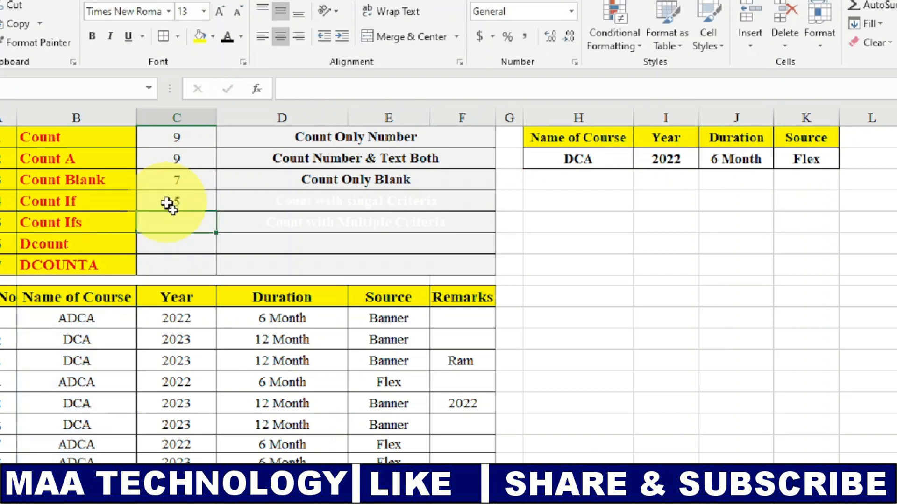
- Change the literal criterion in C4's COUNTIF formula to "DCA"
left_click(177, 204)
double_click(175, 201)
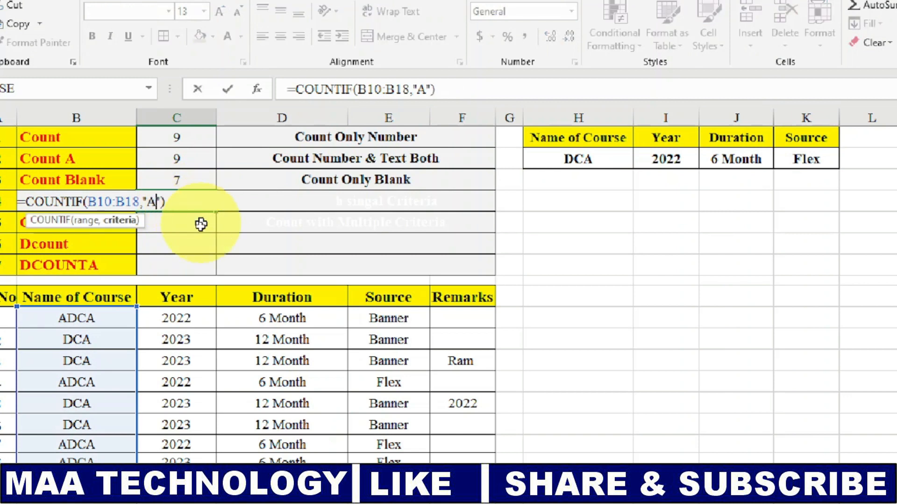
key("Return")
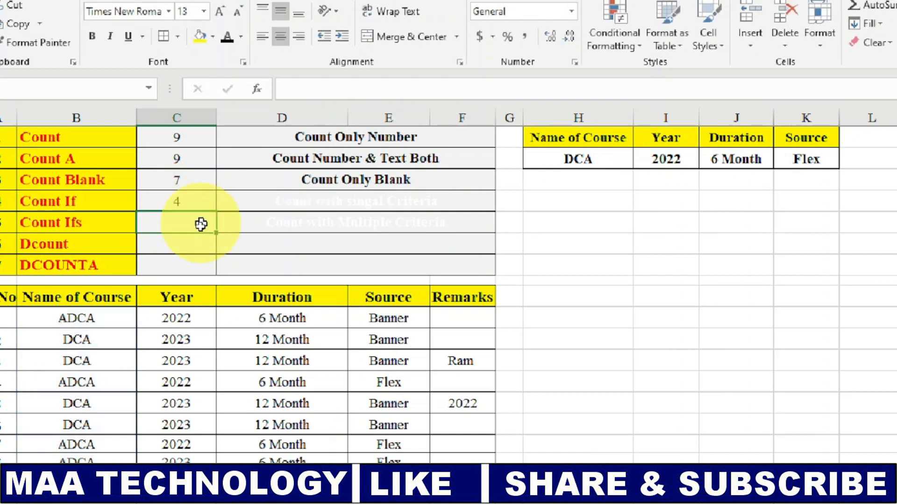
left_click(189, 205)
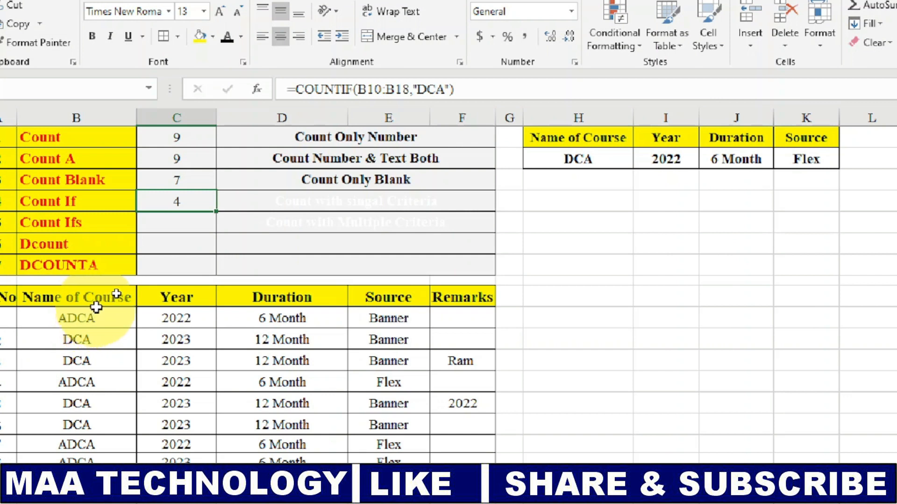
- Start a COUNTIFS formula in C5 with B10:B18 as the first criteria range and H2 as its criterion
left_click(175, 224)
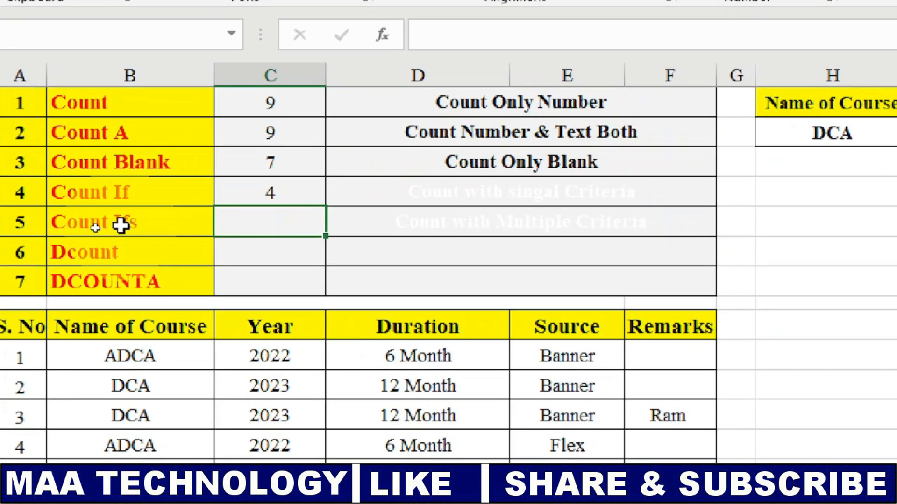
left_click(226, 225)
type("=")
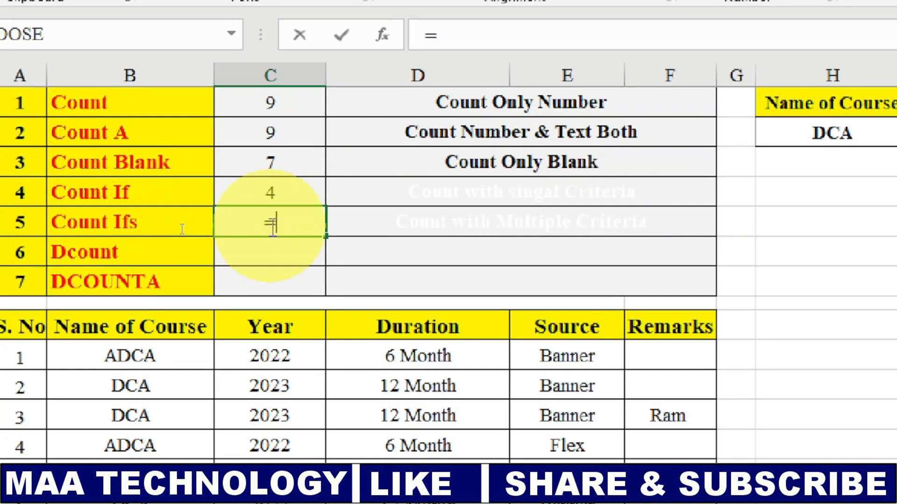
type("countifs")
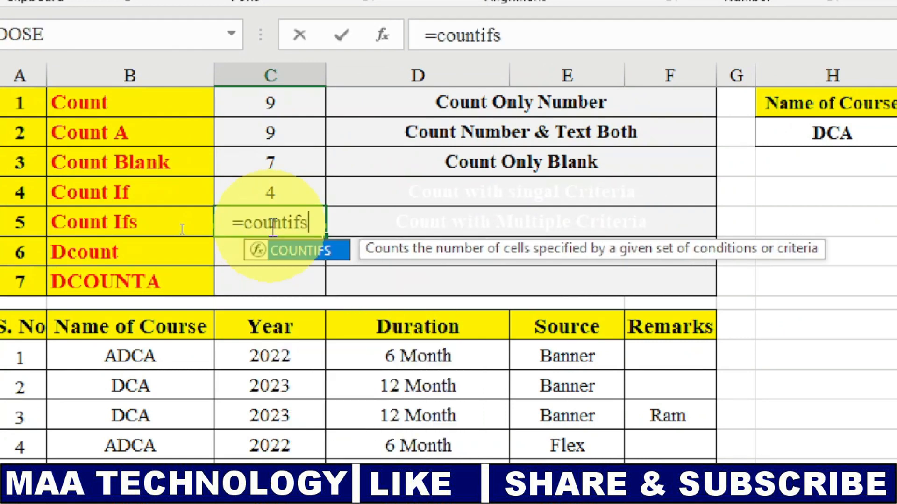
key("Tab")
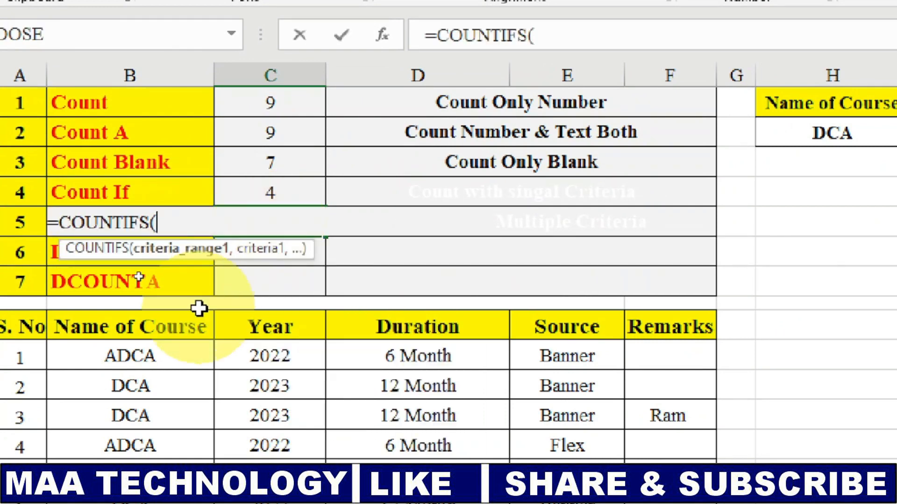
left_click_drag(156, 357, 154, 503)
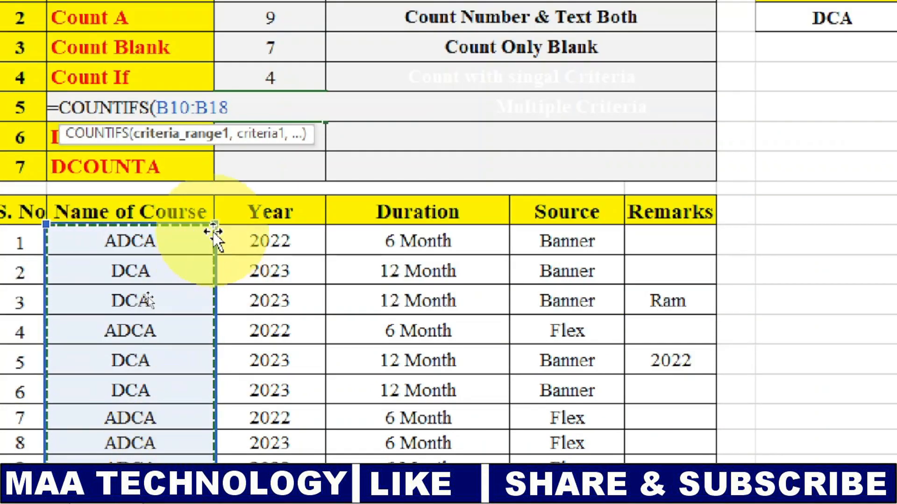
type(",")
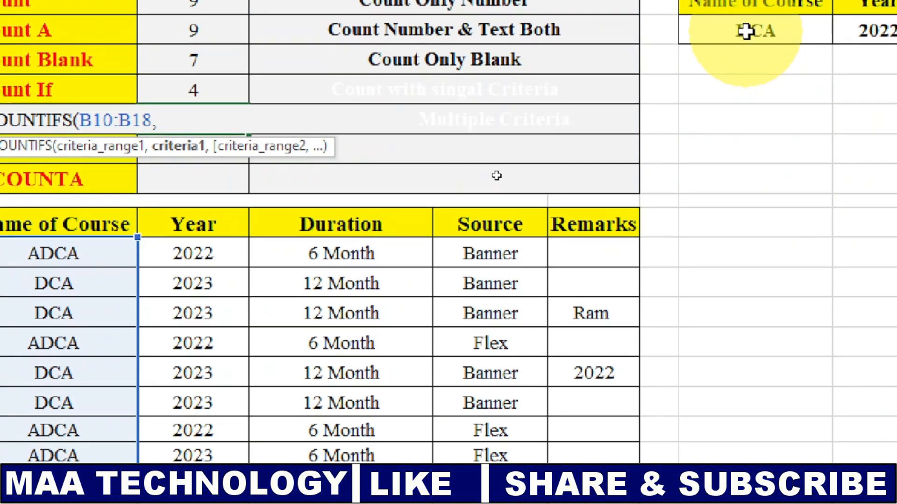
left_click(746, 26)
type(",")
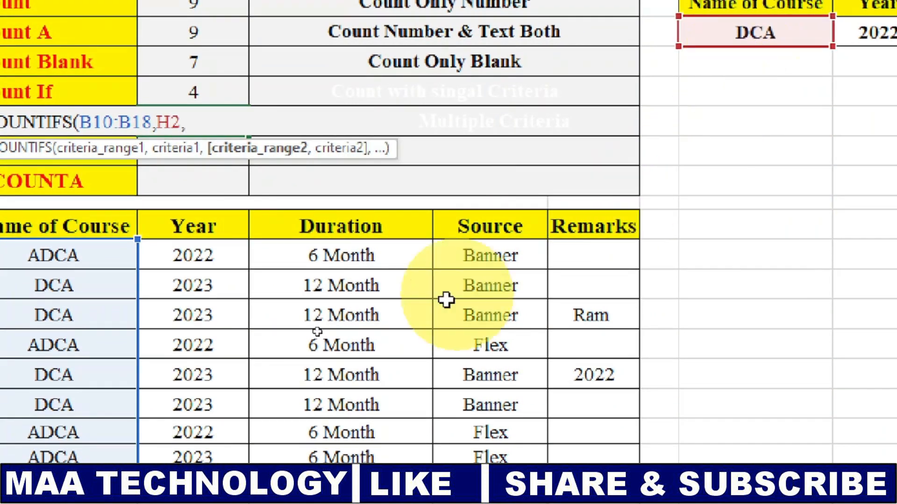
- Add C10:C18 with criterion I2 as the second condition and complete the COUNTIFS formula in C5
left_click_drag(193, 255, 189, 503)
left_click_drag(189, 452, 201, 410)
type(",")
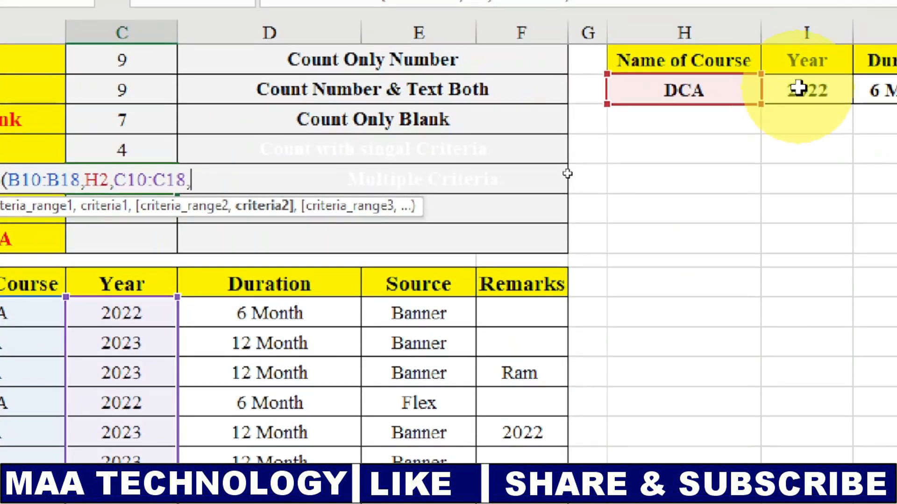
left_click(797, 89)
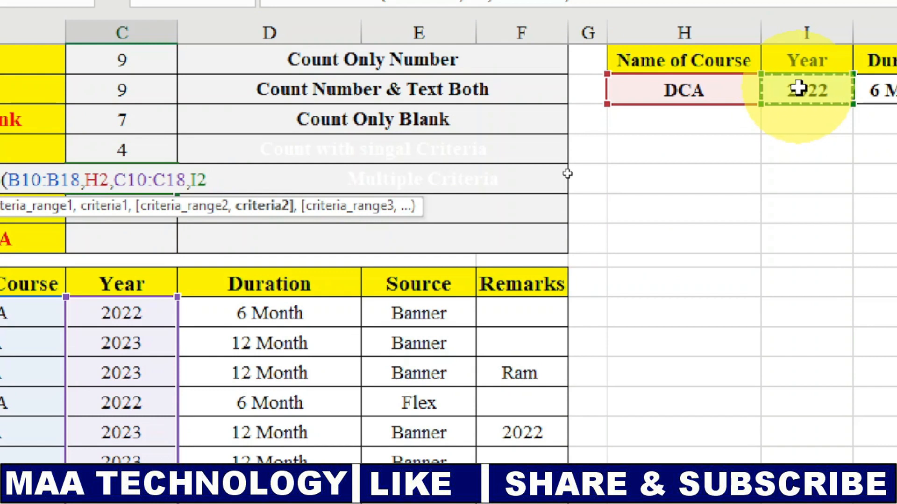
type(")")
key("Return")
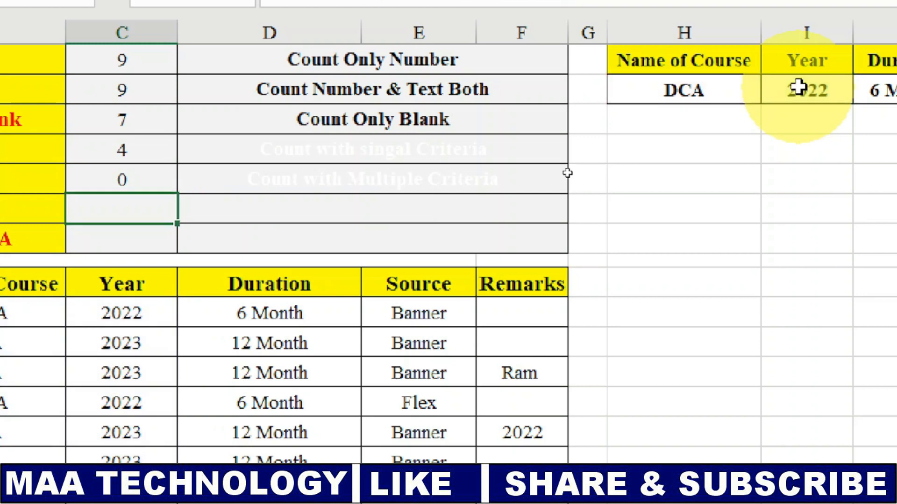
- Review the COUNTIFS formula in C5 and set the Year criterion in I2 to 2023 to test it
left_click(98, 179)
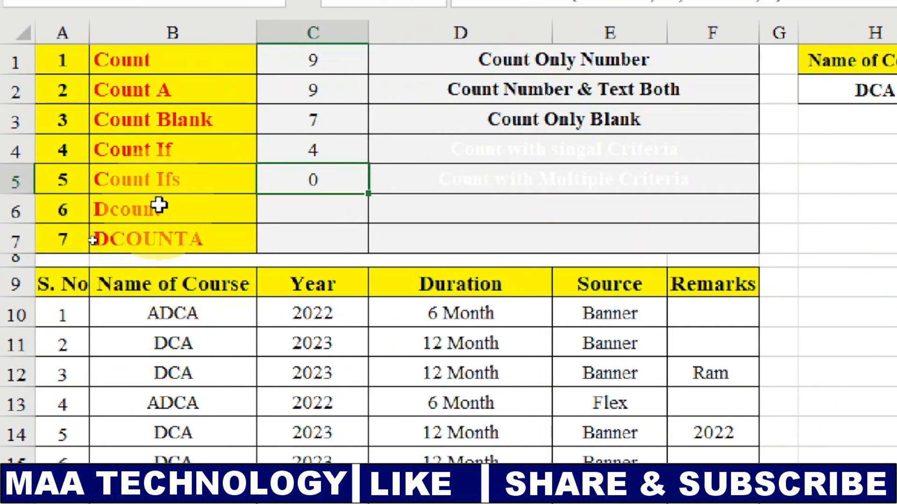
double_click(322, 179)
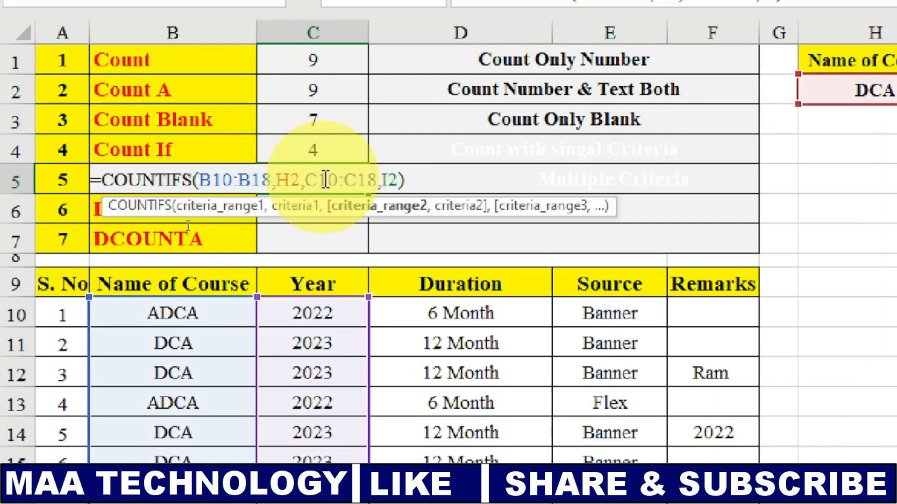
key("Return")
left_click(326, 311)
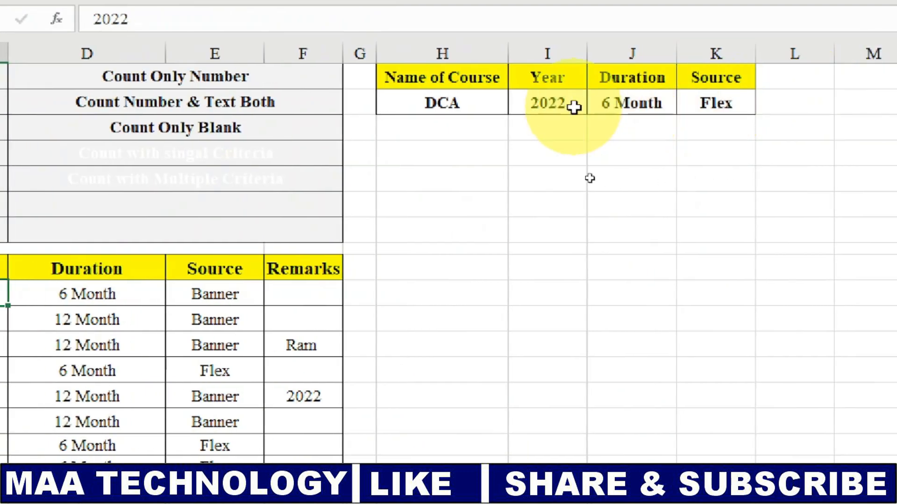
left_click(578, 105)
left_click(594, 105)
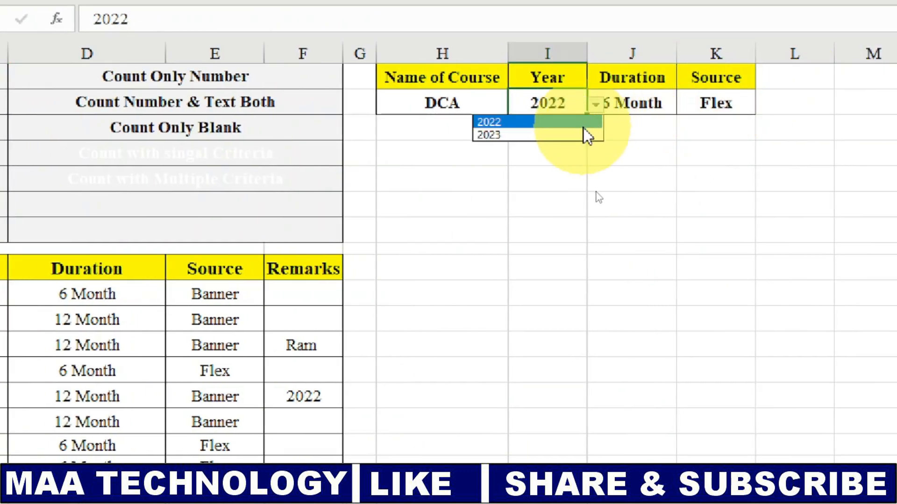
left_click(580, 135)
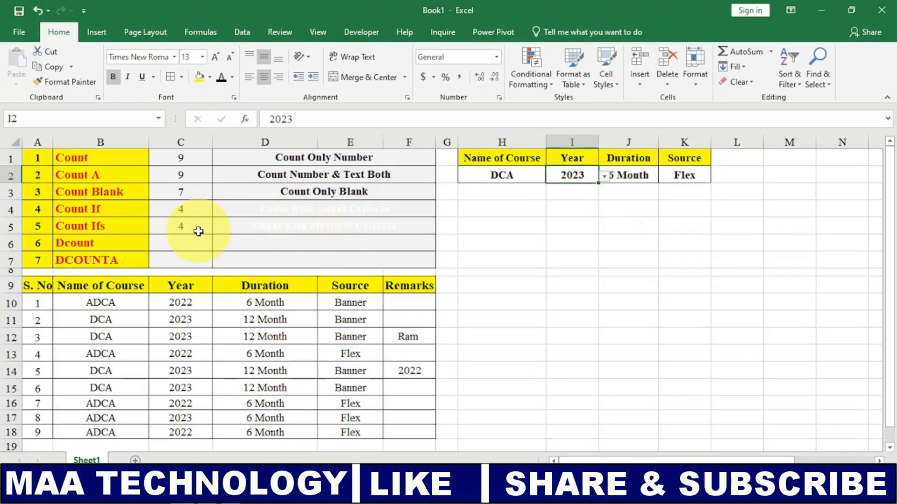
left_click(72, 168)
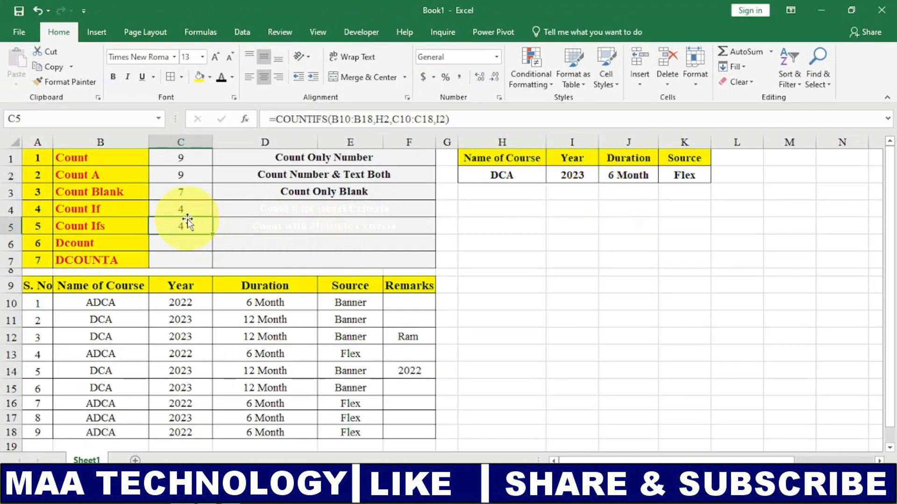
- Set the Name of Course criterion in H2 to ADCA and the Year criterion in I2 to 2022
left_click(495, 176)
left_click(551, 177)
left_click(537, 188)
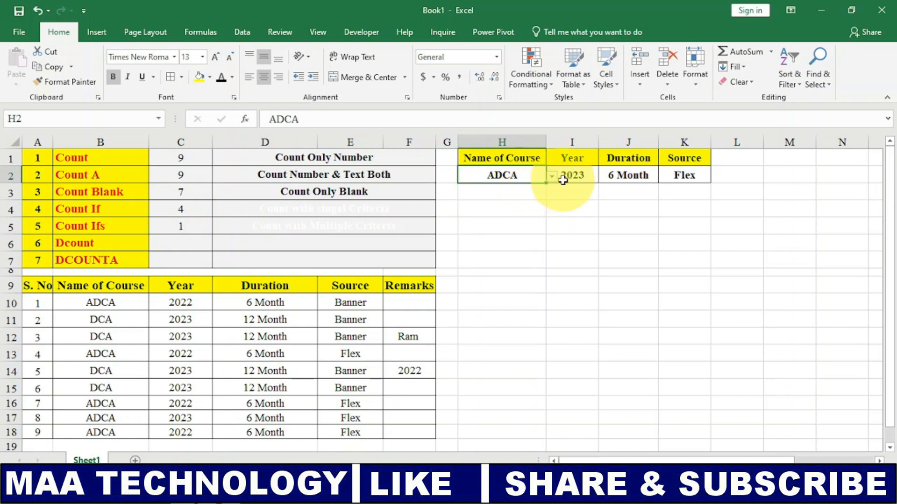
left_click(573, 177)
left_click(604, 180)
left_click(602, 178)
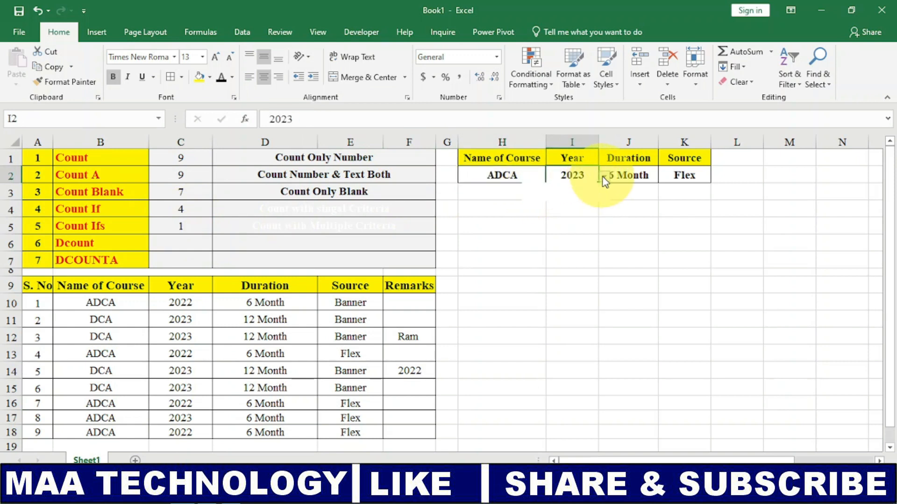
left_click(604, 180)
left_click(582, 187)
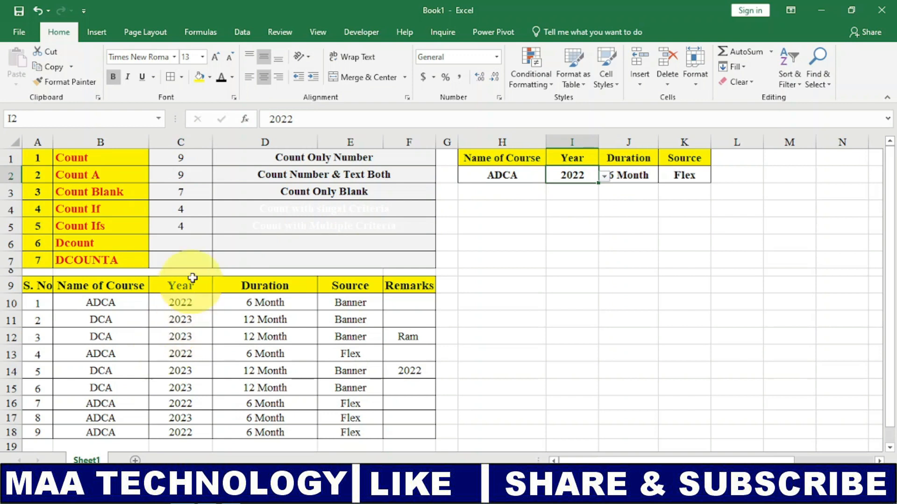
- Set the font colour of the notes in D4 and D5 to black
left_click_drag(229, 214, 233, 228)
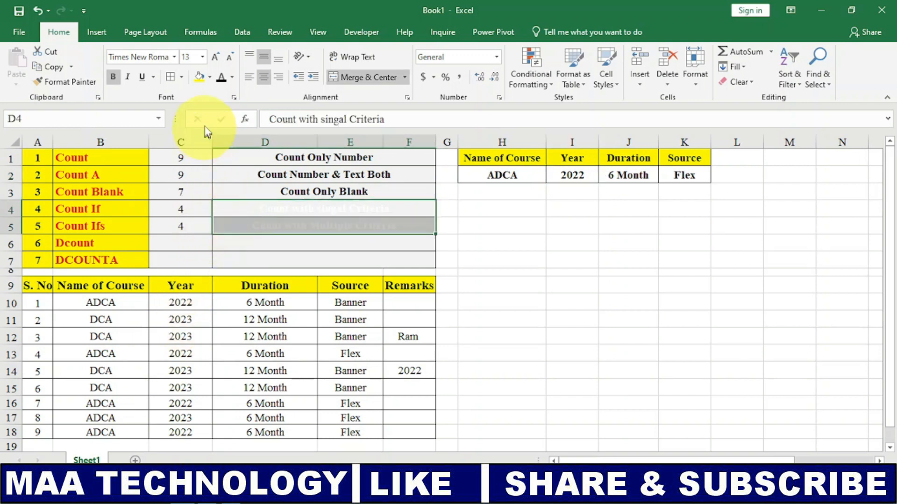
left_click(221, 77)
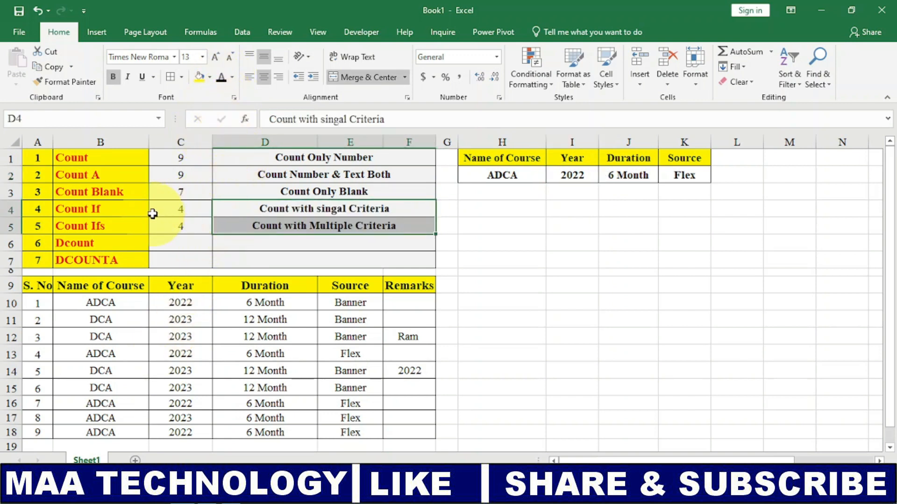
- Review the COUNTIF formula in C4 and the arguments of the COUNTIFS formula in C5
left_click(167, 210)
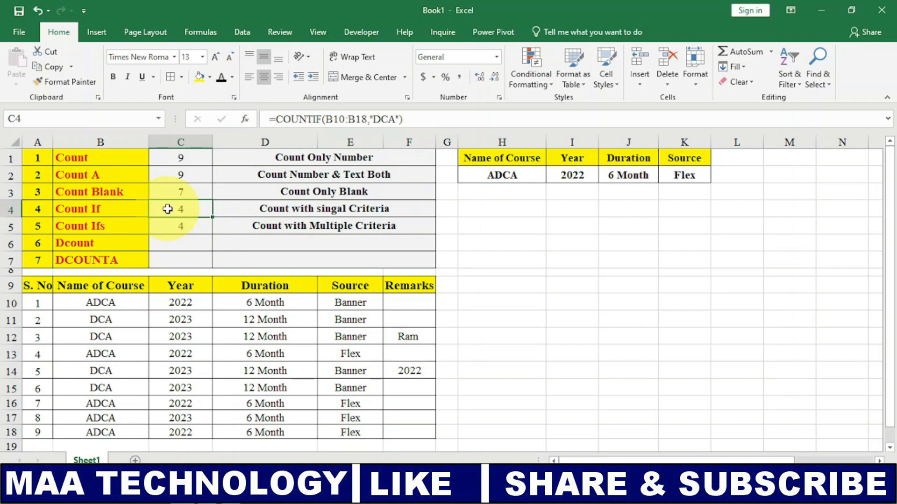
left_click(170, 229)
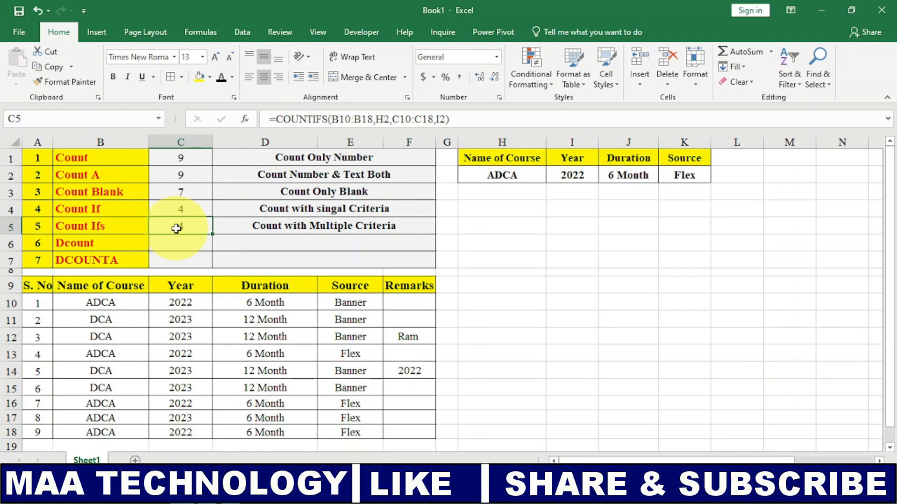
double_click(176, 229)
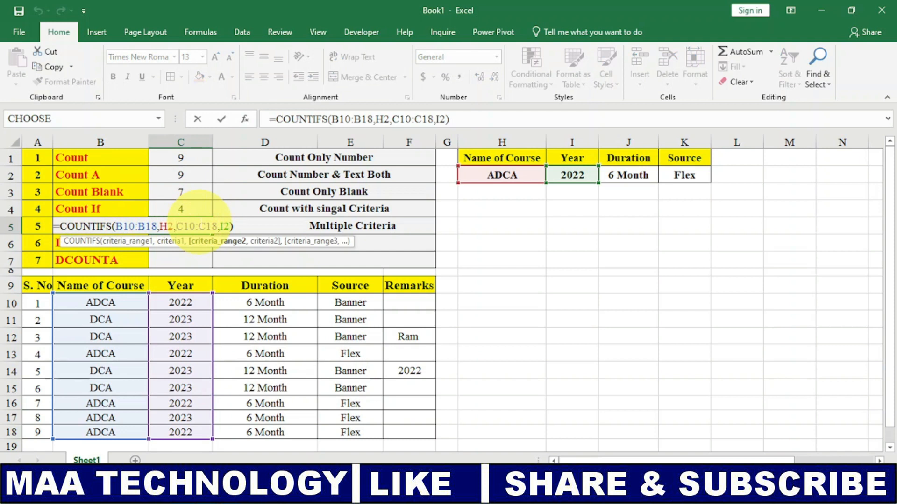
key("Return")
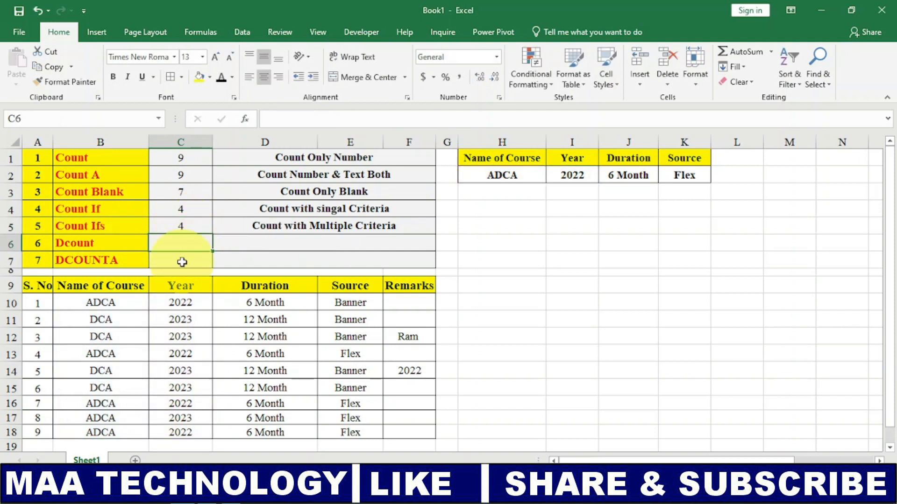
- Enter the formula =DCOUNTA(A9:F18,C9,H1:I2) in C7 to count records matching the Name of Course and Year criteria
left_click(182, 261)
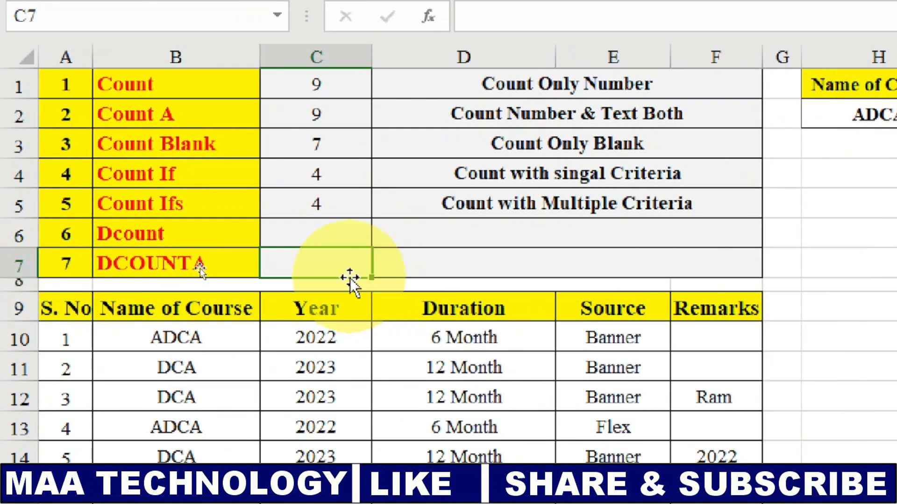
type("=d")
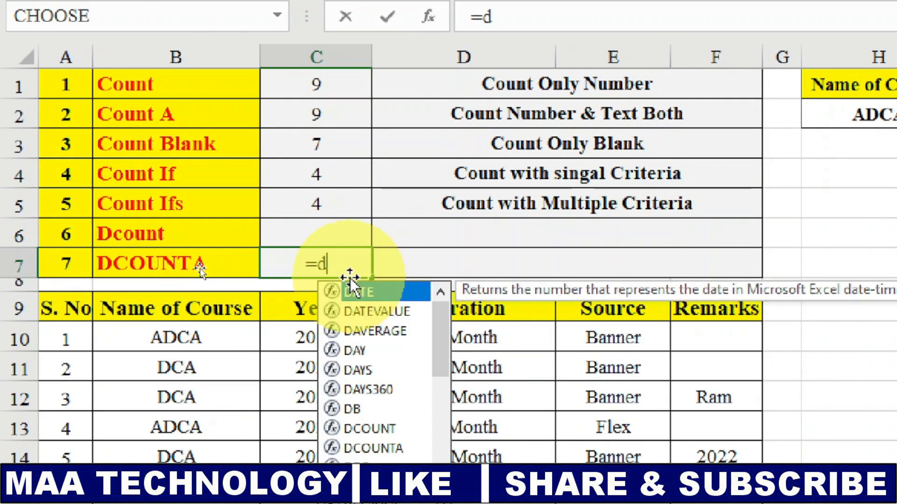
type("counta")
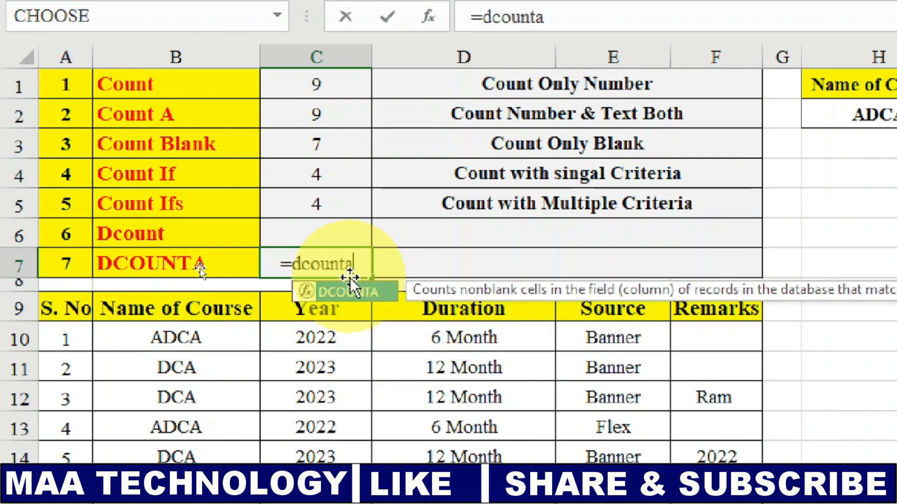
type("(")
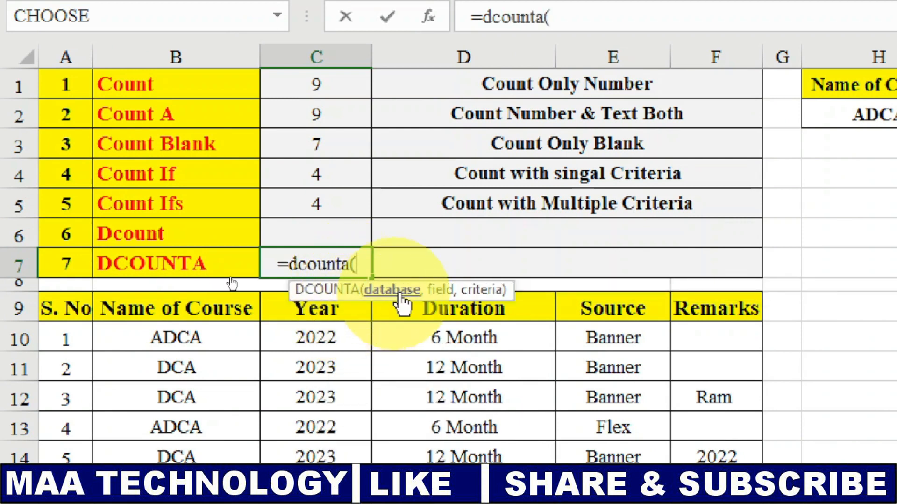
left_click_drag(66, 309, 722, 454)
type(",")
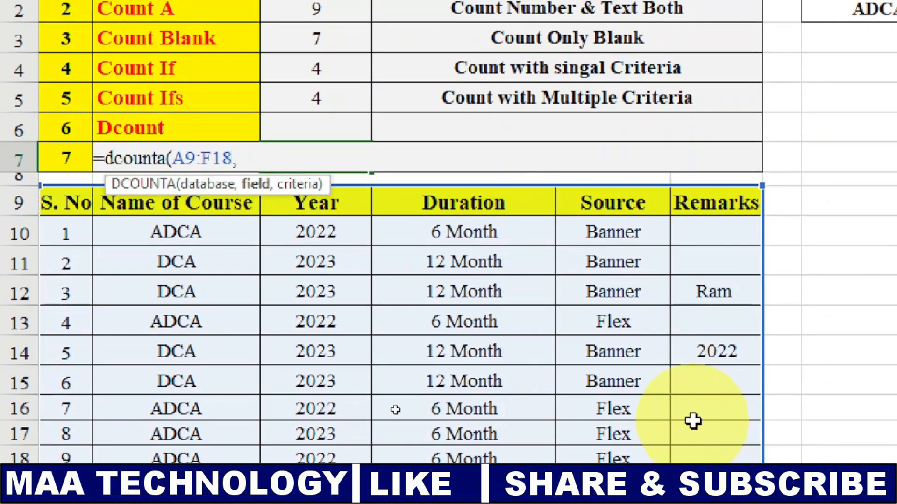
left_click(324, 212)
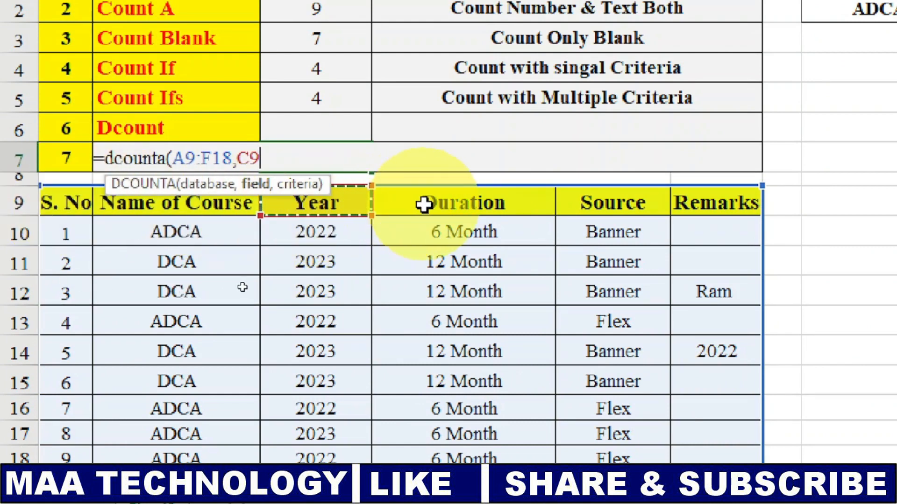
type(",")
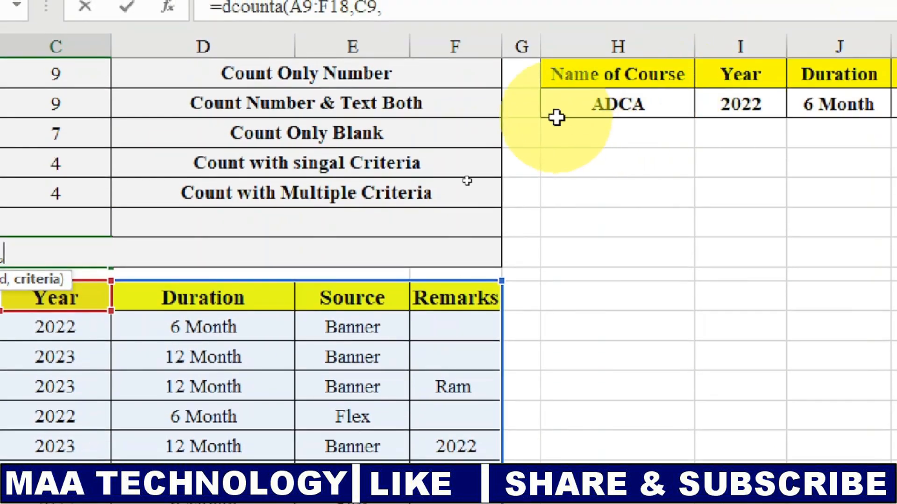
left_click_drag(579, 70, 891, 75)
left_click_drag(764, 74, 643, 104)
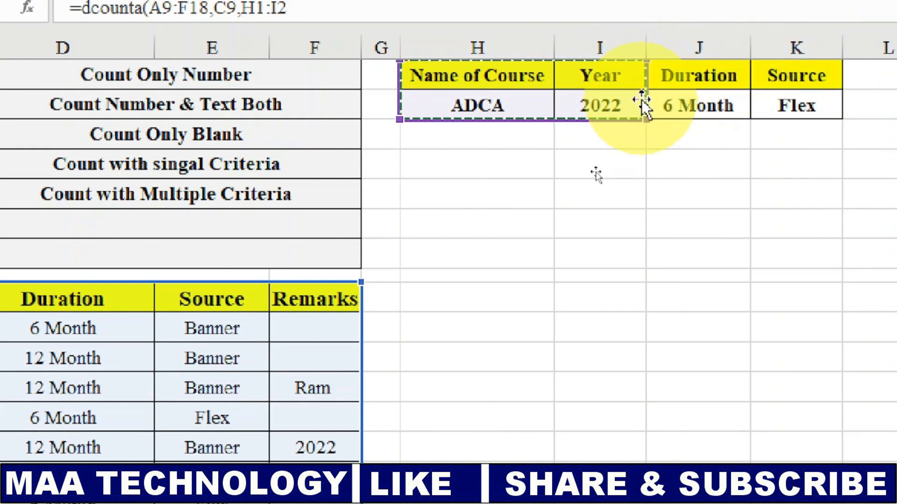
key("Return")
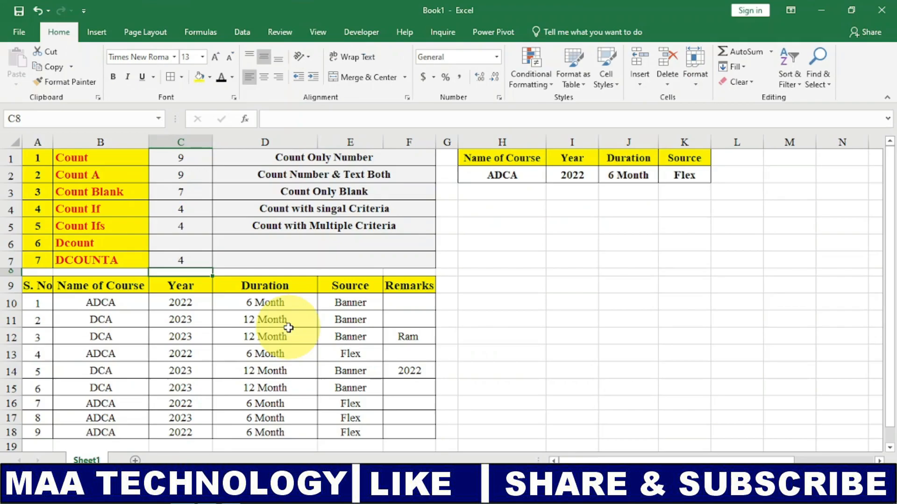
left_click(171, 264)
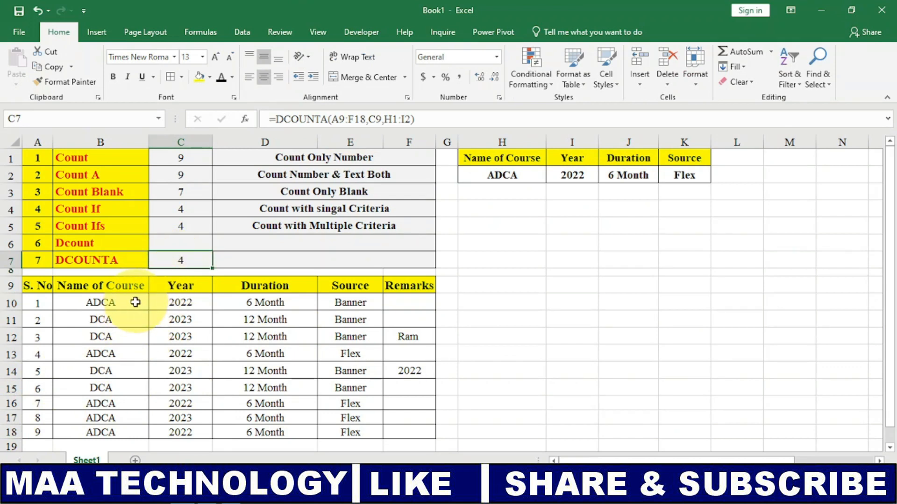
- Clear all criteria values in H2:K2 and check the DCOUNTA formula in C7
left_click(642, 177)
left_click_drag(642, 177, 681, 174)
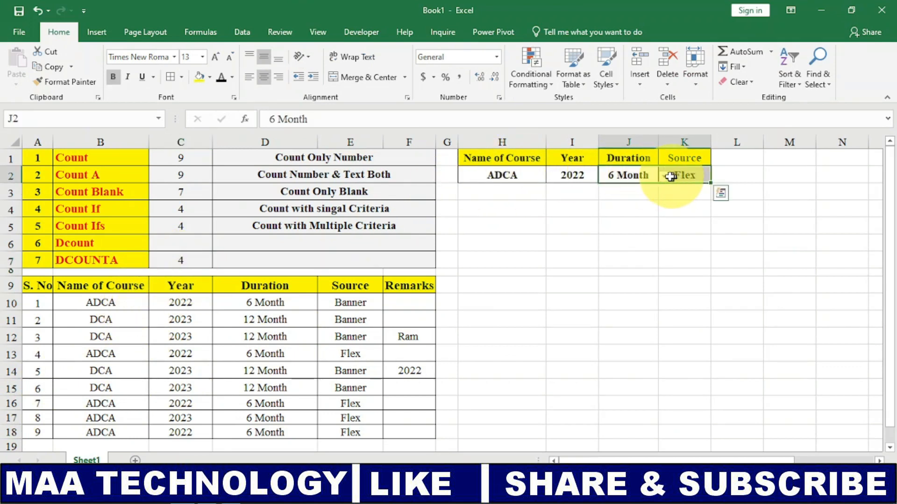
key("Delete")
left_click_drag(501, 176, 585, 175)
key("Delete")
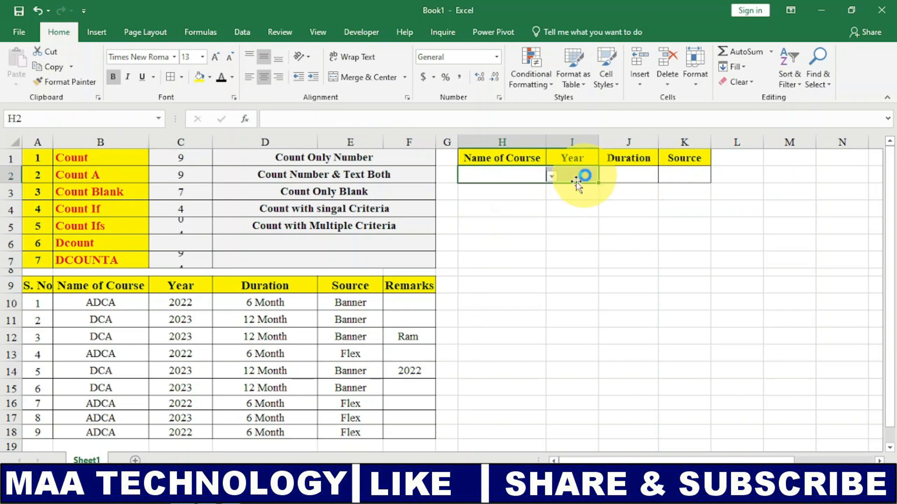
left_click(187, 265)
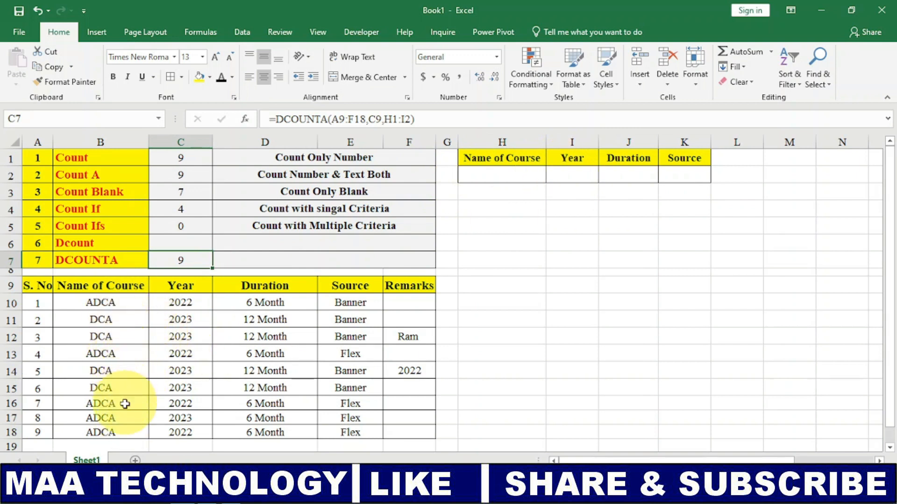
- Set the Name of Course criterion in H2 to ADCA and the Year criterion in I2 to 2022 to test DCOUNTA
left_click(481, 178)
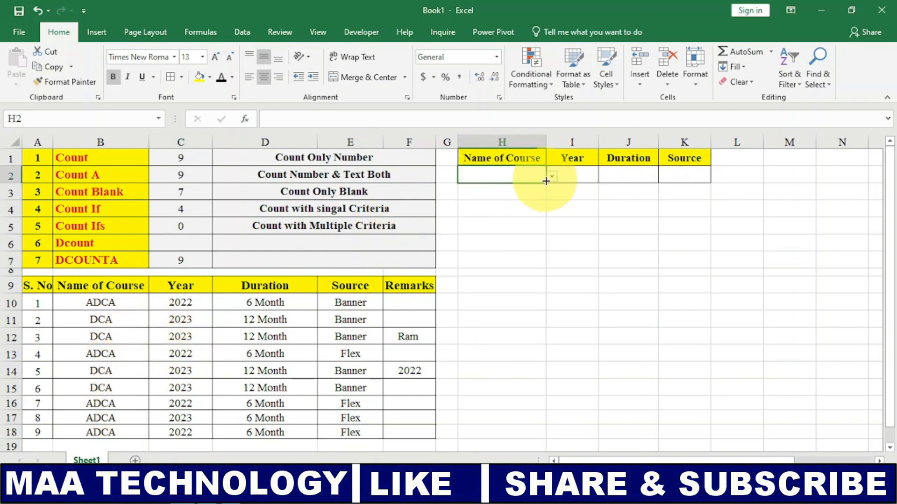
left_click(551, 177)
left_click(537, 183)
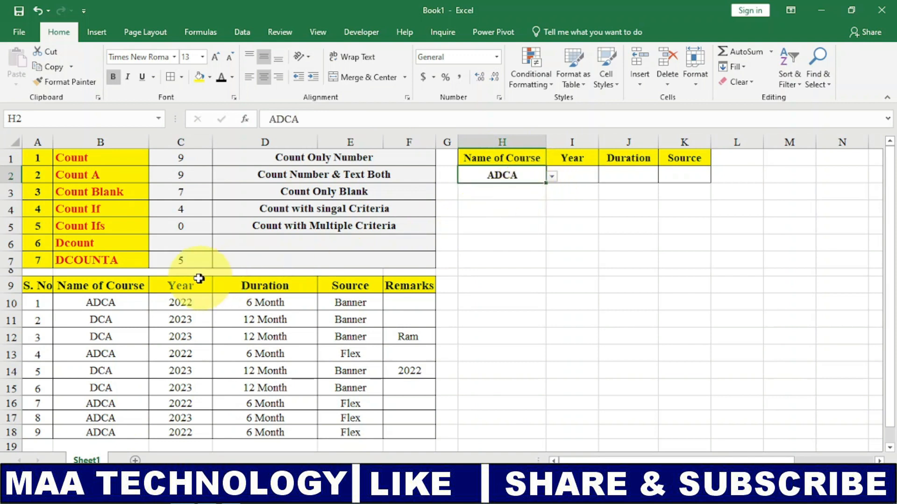
left_click(578, 176)
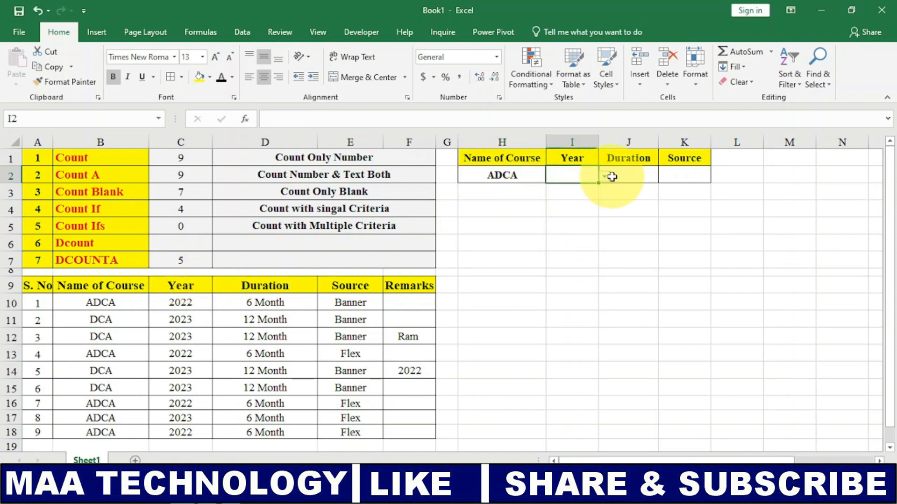
left_click(605, 177)
left_click(590, 189)
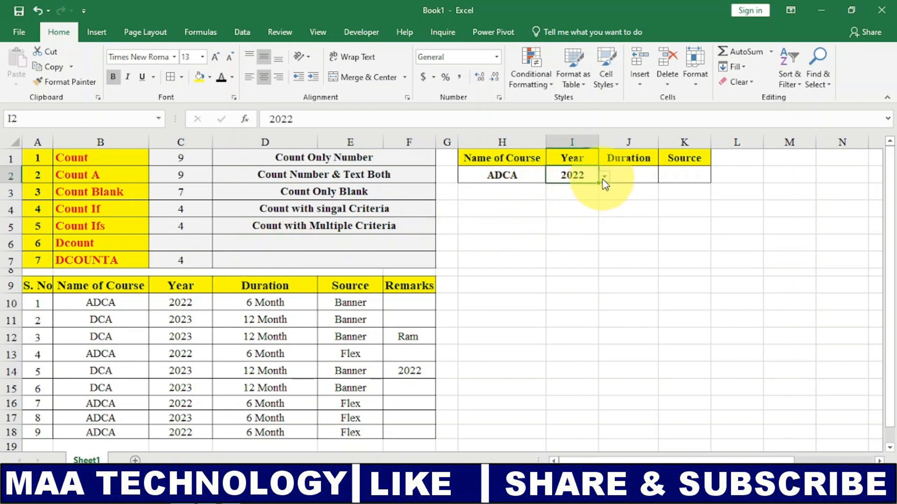
- Switch the Year criterion in I2 to 2023 and the Name of Course criterion in H2 to DCA
left_click(605, 177)
left_click(550, 193)
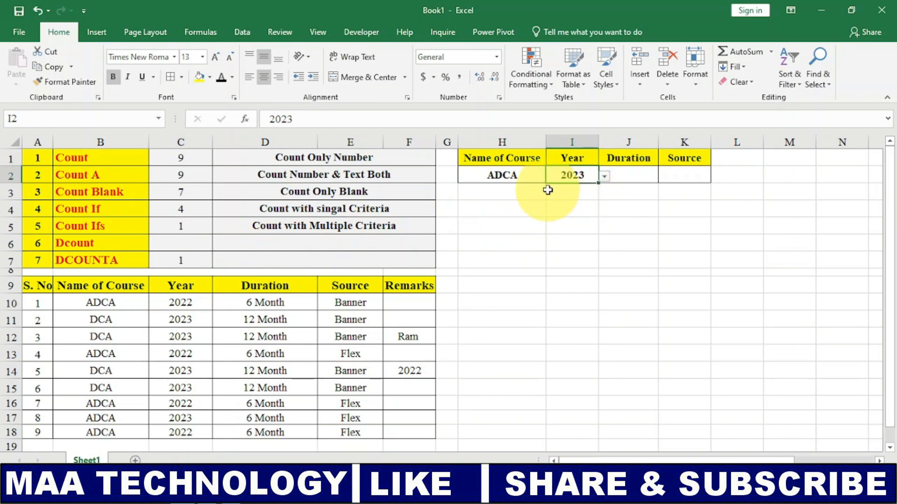
left_click(535, 176)
left_click(551, 177)
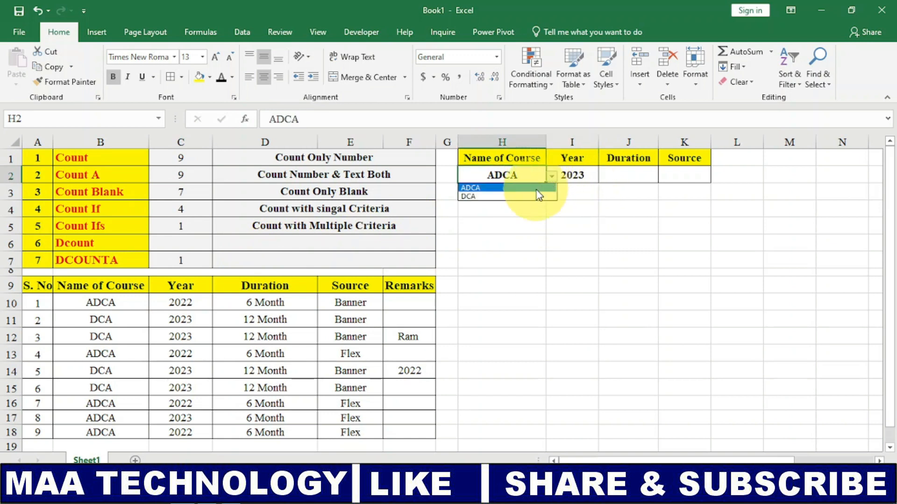
left_click(538, 197)
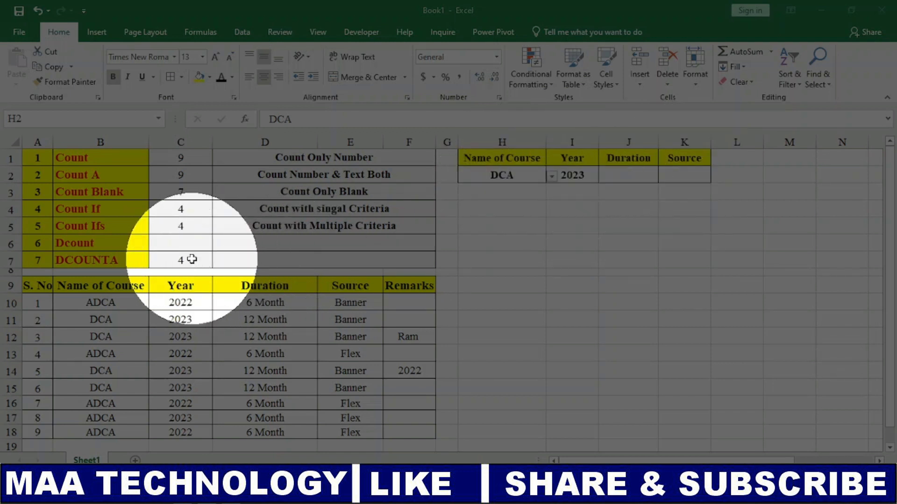
- Change the criteria range of the DCOUNTA formula in C7 to H1:K2 so it includes Duration and Source
key("F2")
double_click(197, 261)
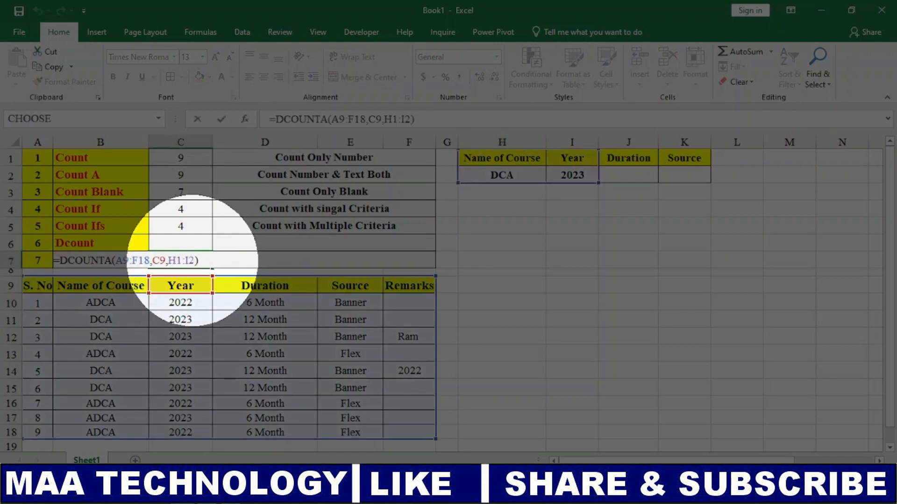
mouse_move(197, 261)
left_mouse_down()
mouse_move(168, 261)
mouse_move(194, 260)
left_mouse_up()
key("BackSpace")
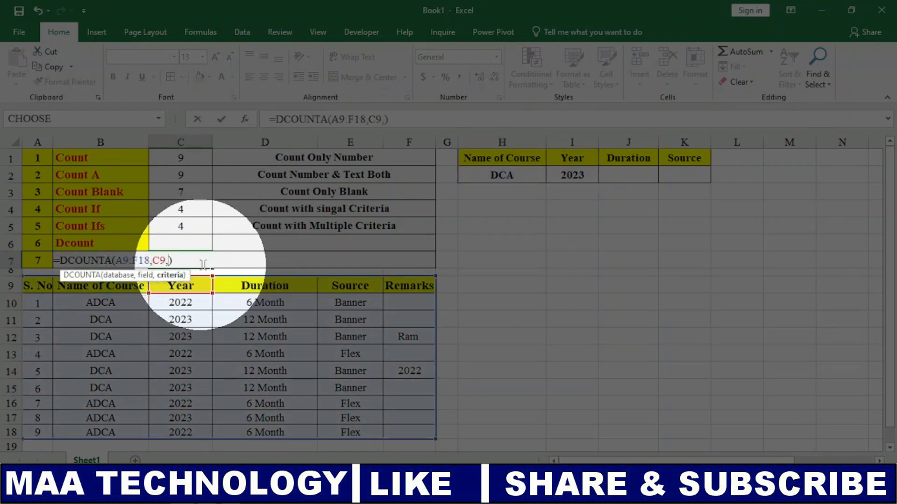
left_click_drag(503, 160, 664, 176)
type(")")
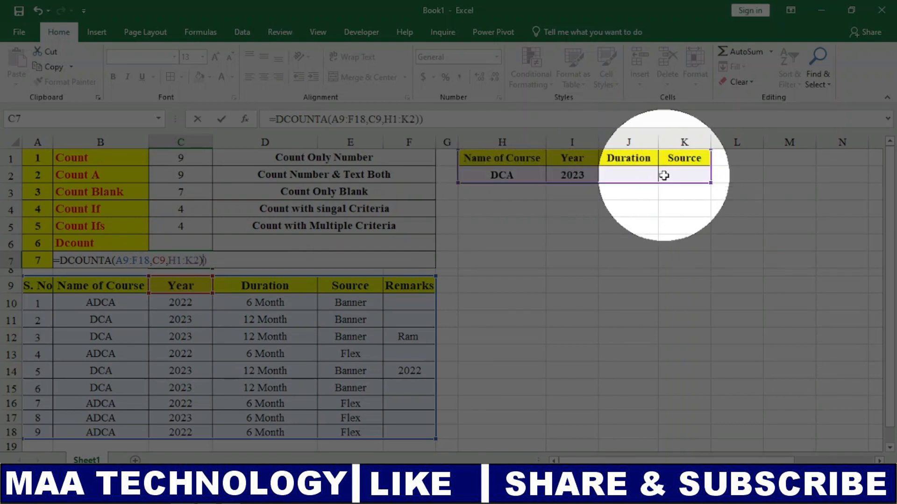
key("Return")
key("Return")
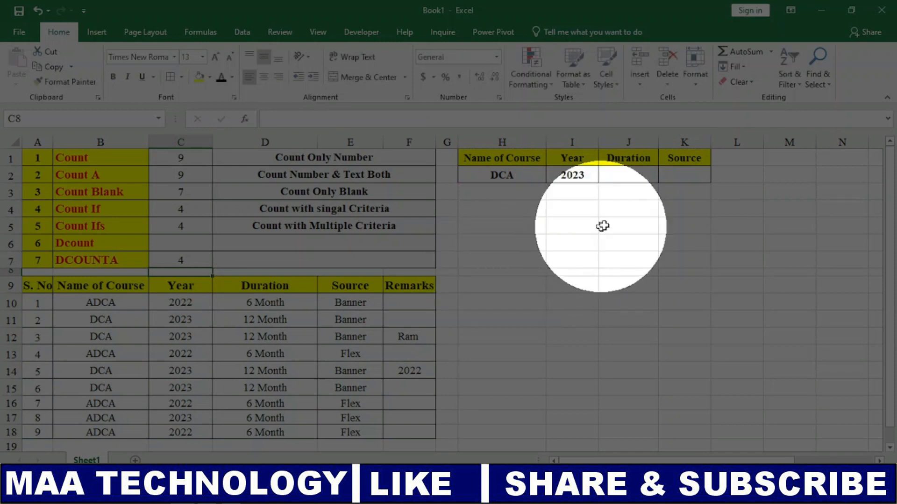
- Test 6 Month and 12 Month as the Duration criterion in J2 and set the Source criterion in K2 to Flex
left_click(639, 181)
left_click(664, 176)
left_click(647, 186)
left_click(664, 176)
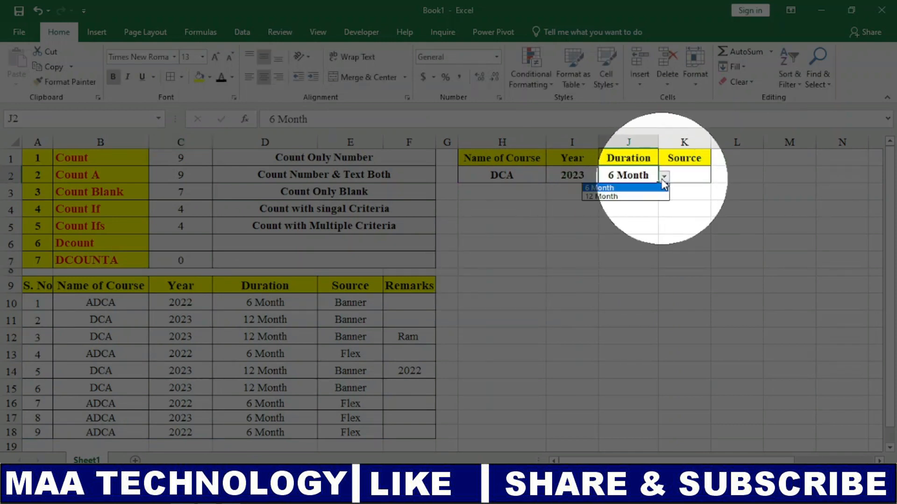
left_click(659, 196)
left_click(706, 180)
left_click(716, 177)
left_click(686, 196)
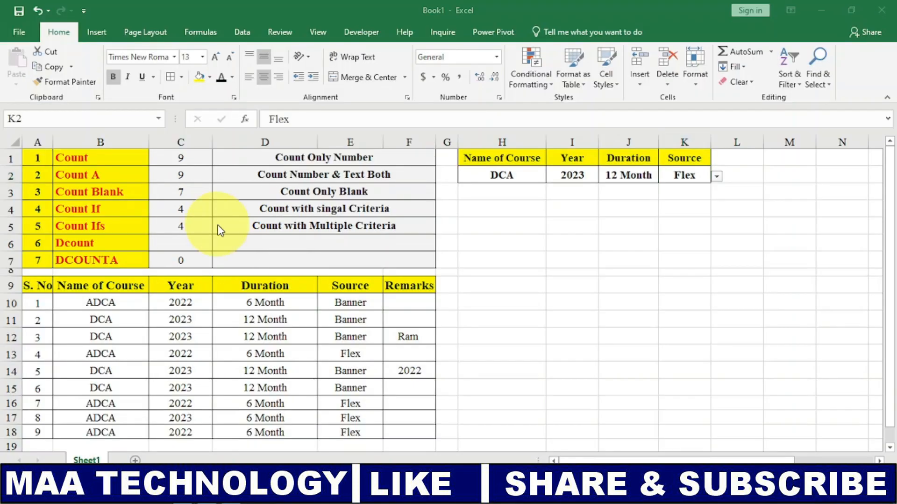
- Copy the full text of the DCOUNTA formula in C7 for reuse in the Dcount row
left_click_drag(249, 245, 254, 258)
left_click(193, 246)
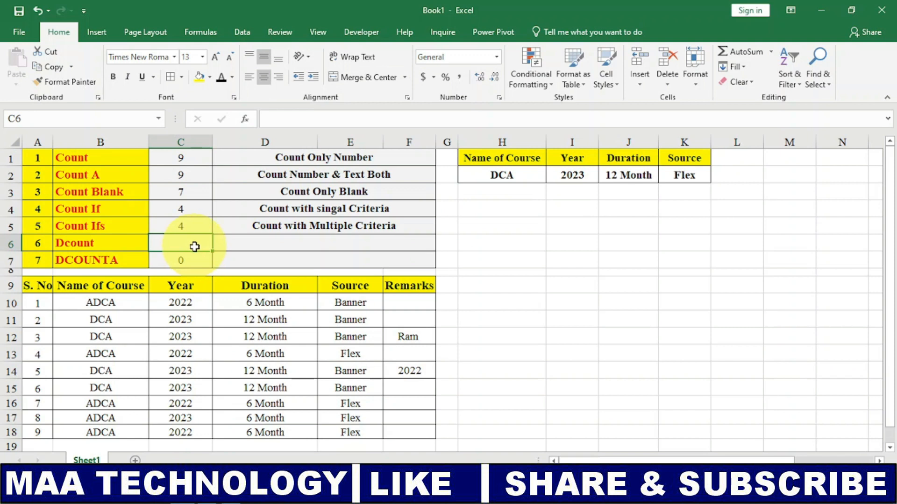
left_click(172, 261)
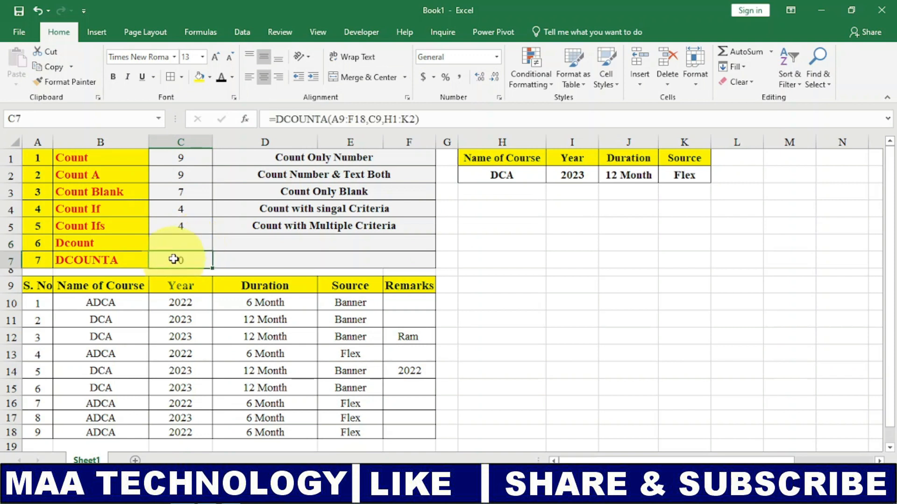
left_click(173, 245)
double_click(173, 245)
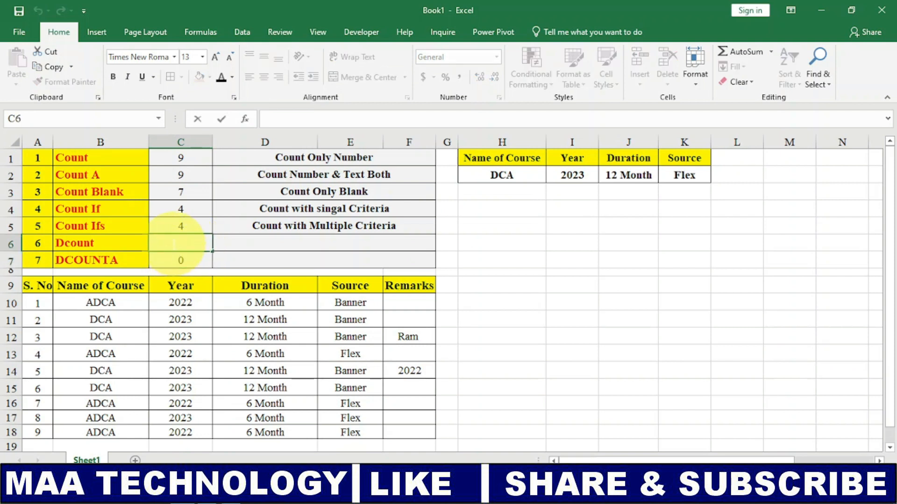
double_click(178, 260)
left_click_drag(205, 260, 2, 282)
key("ctrl+c")
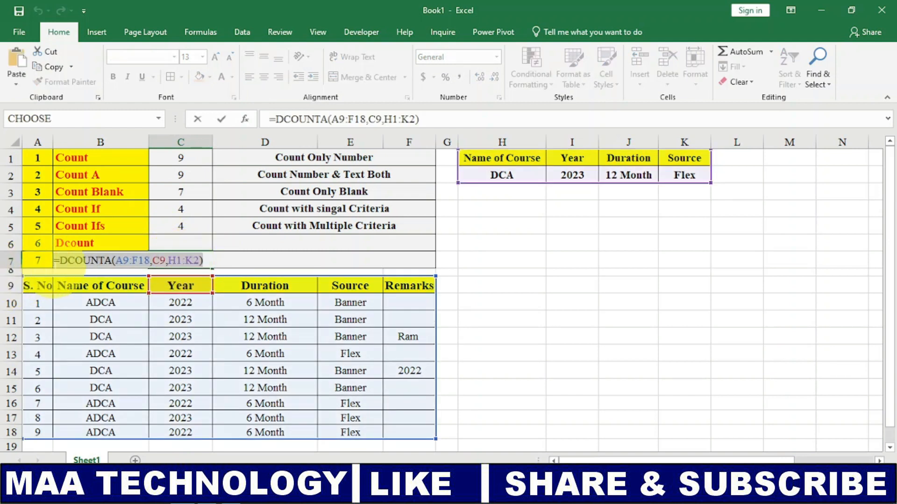
key("Escape")
- Paste the copied formula into C6 and change its function to DCOUNT, giving =DCOUNT(A9:F18,C9,H1:K2)
left_click(177, 239)
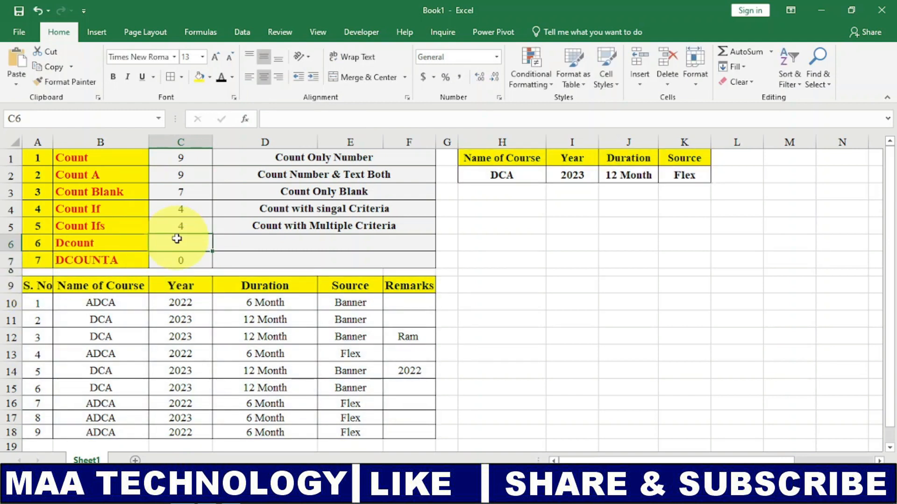
double_click(176, 239)
key("ctrl+v")
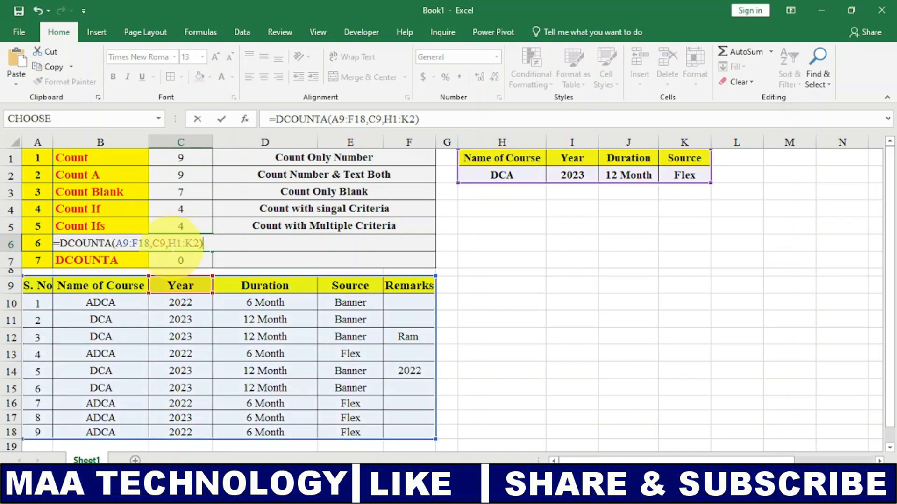
left_click(113, 244)
key("BackSpace")
key("Return")
left_click(186, 249)
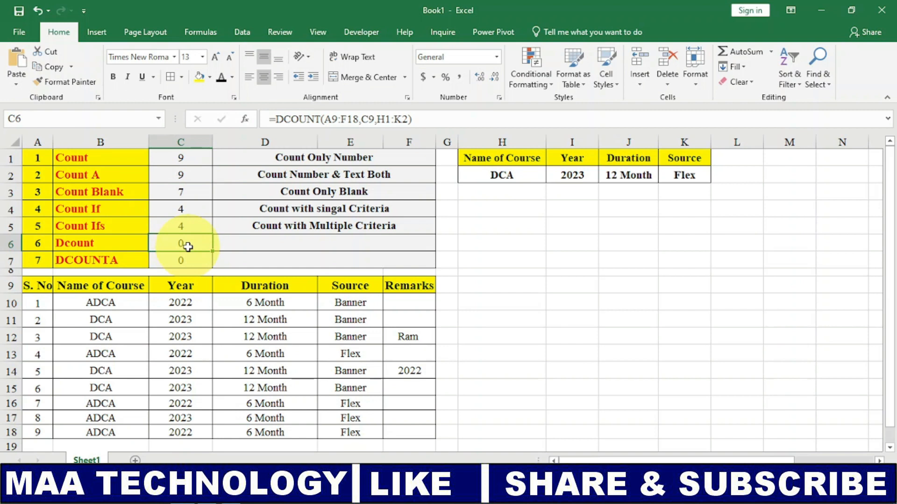
- Clear the Name of Course, Duration and Source criteria in H2, J2 and K2, keeping only the Year criterion
left_click(487, 176)
key("Delete")
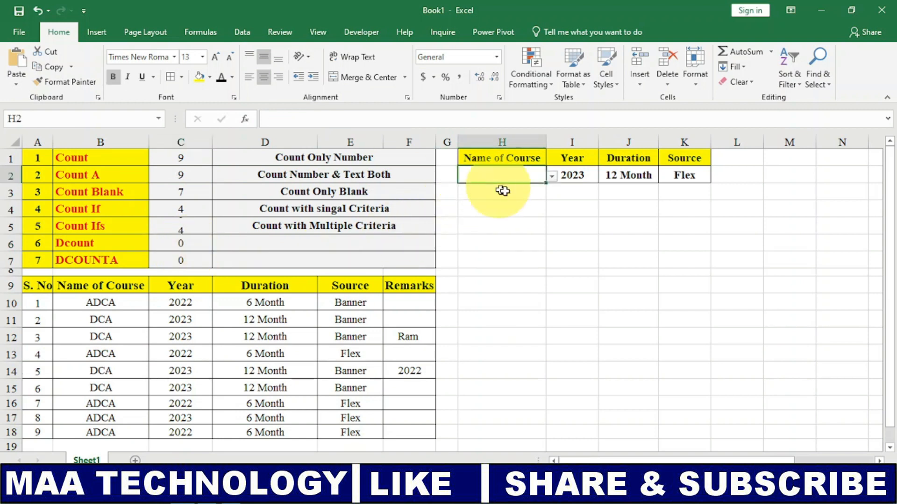
left_click(626, 176)
key("Delete")
left_click(681, 174)
key("Delete")
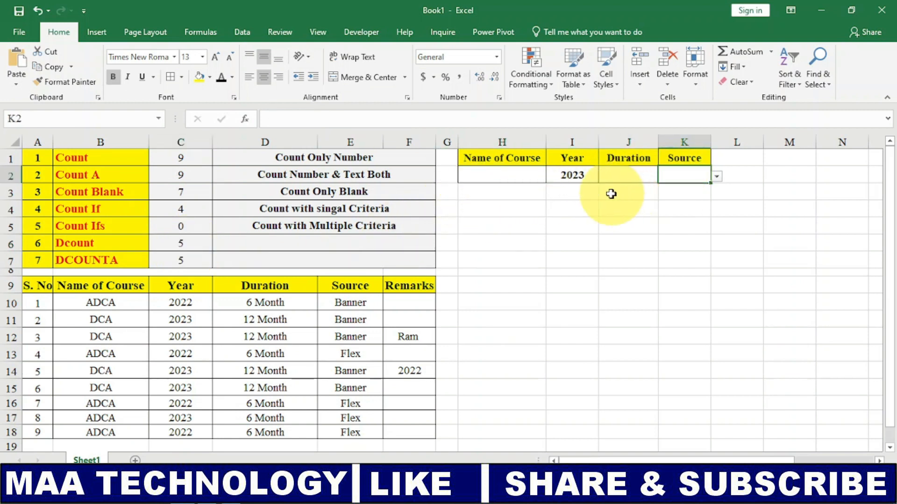
- Set the Year criterion in I2 to 2022 and review the DCOUNTA formula in C7
left_click(574, 177)
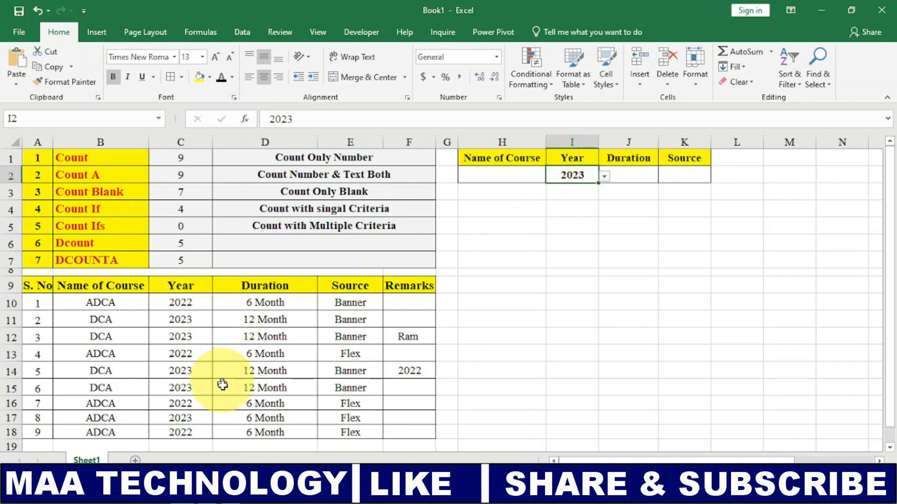
left_click(606, 179)
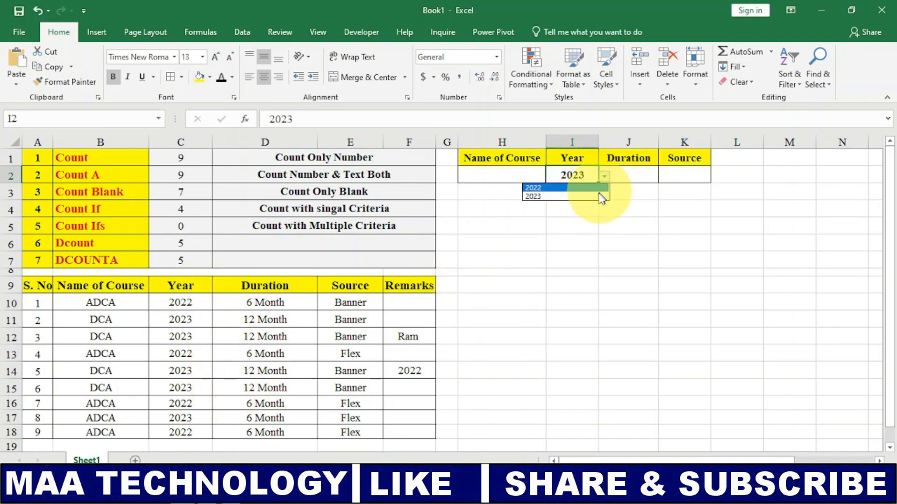
left_click(590, 191)
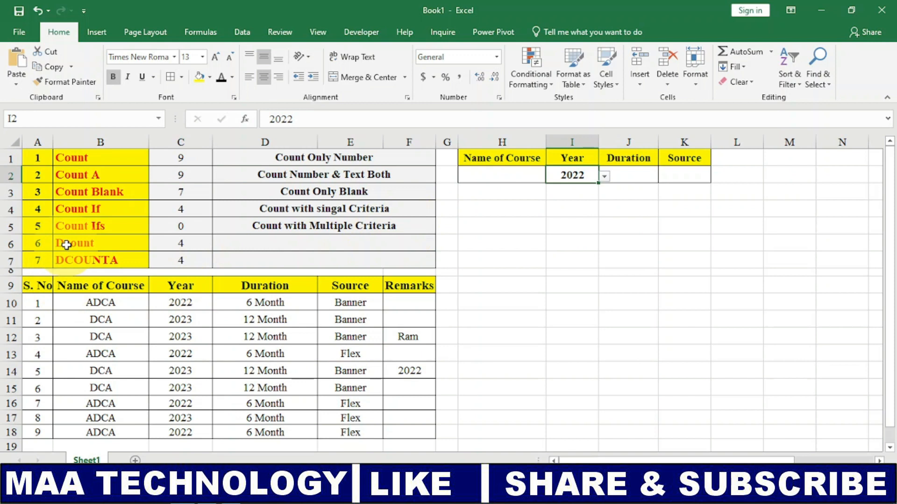
left_click_drag(37, 244, 93, 263)
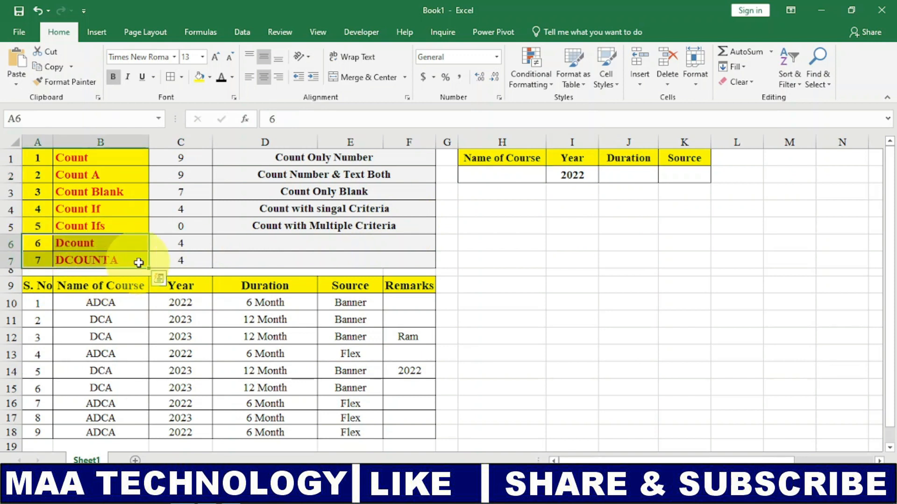
left_click(169, 263)
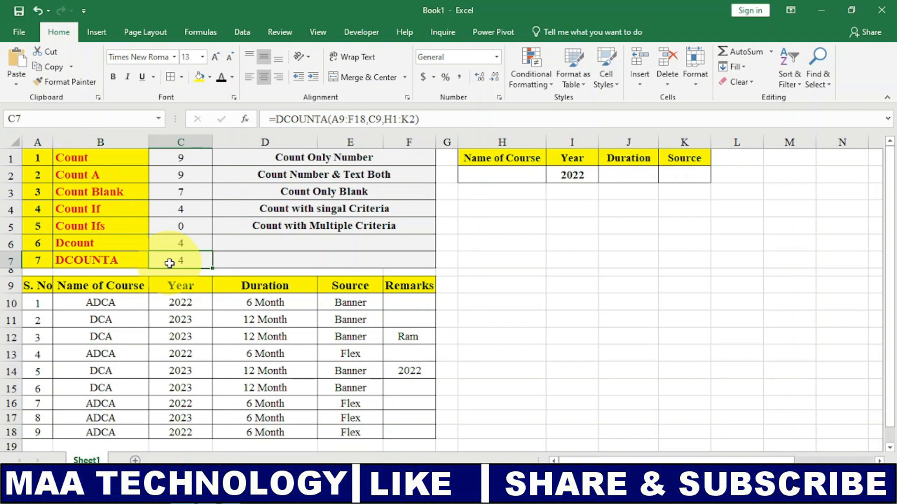